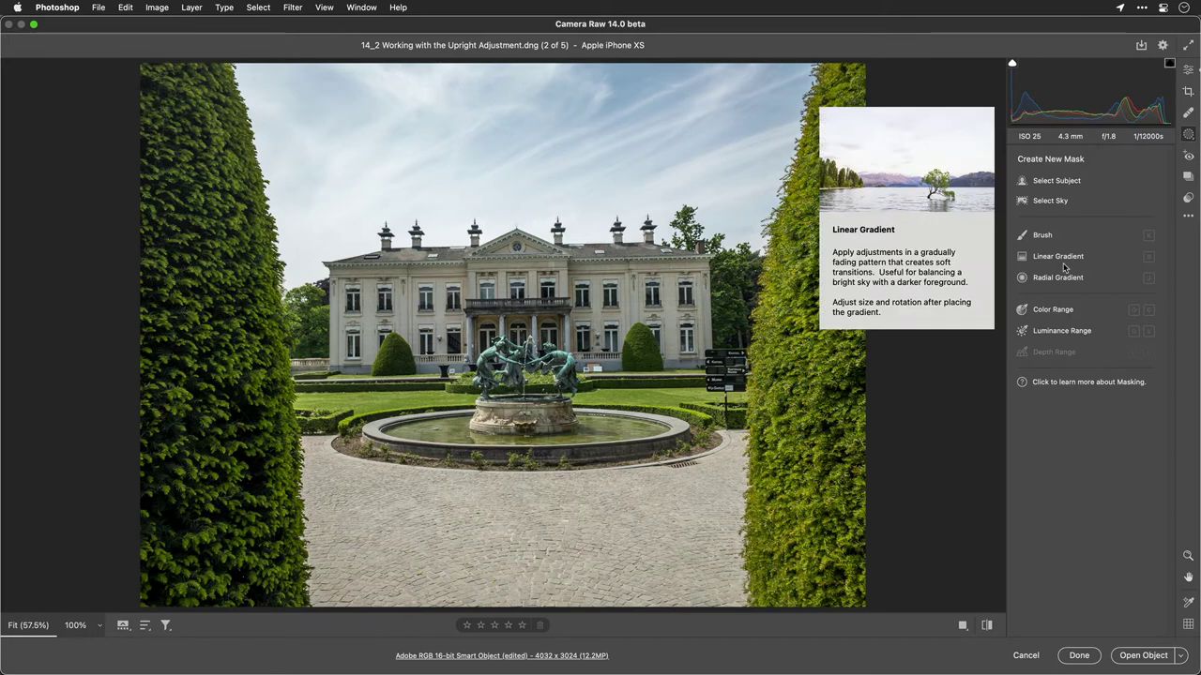
Expand the Geometry panel in the Edit settings and apply Auto Upright perspective correction
{"action": "left_click", "coordinate": [1187, 74]}
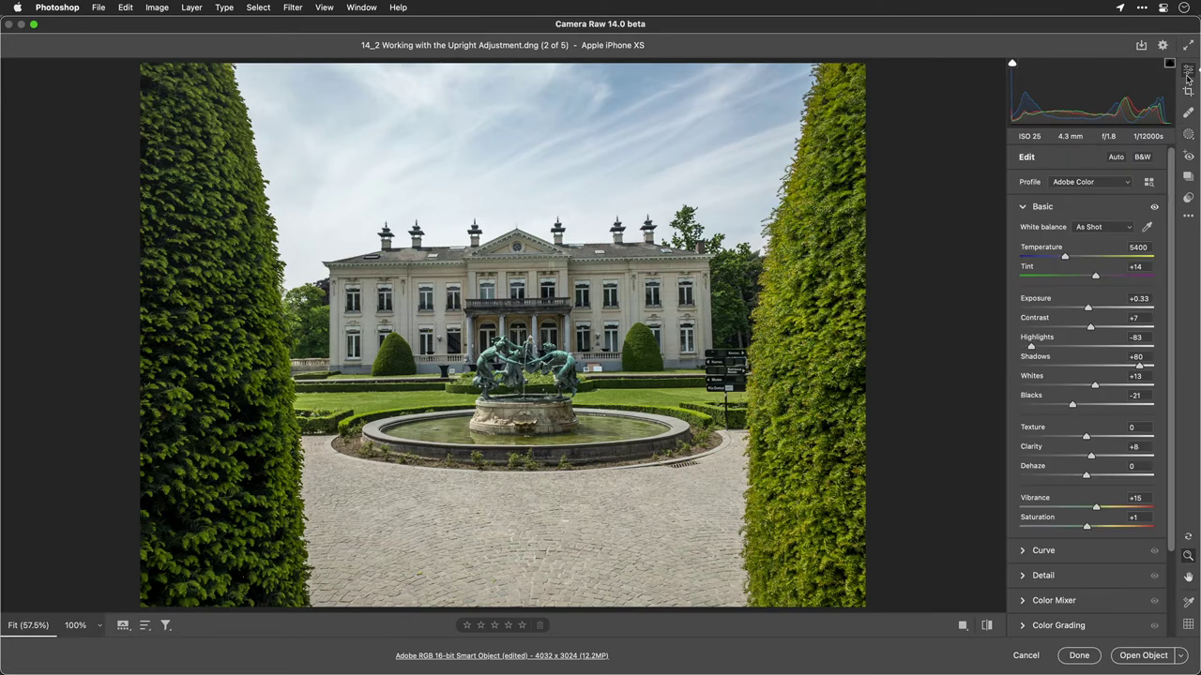
{"action": "scroll", "coordinate": [1140, 188], "scroll_direction": "down", "scroll_amount": 3}
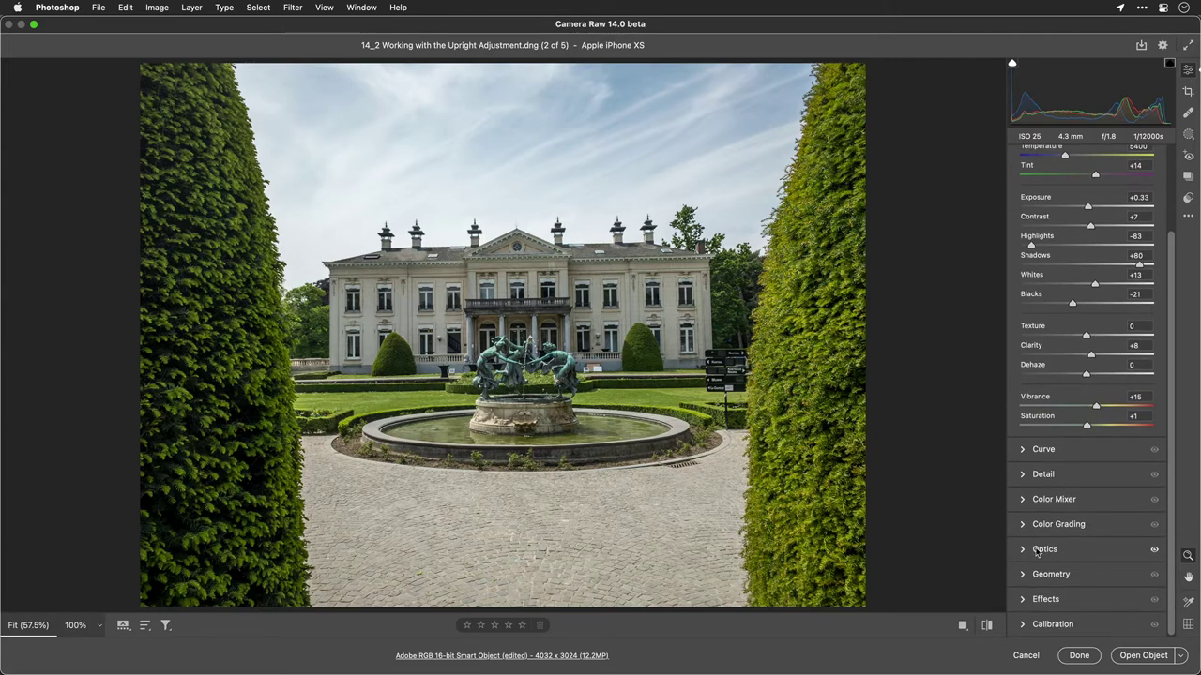
{"action": "left_click", "coordinate": [1020, 575]}
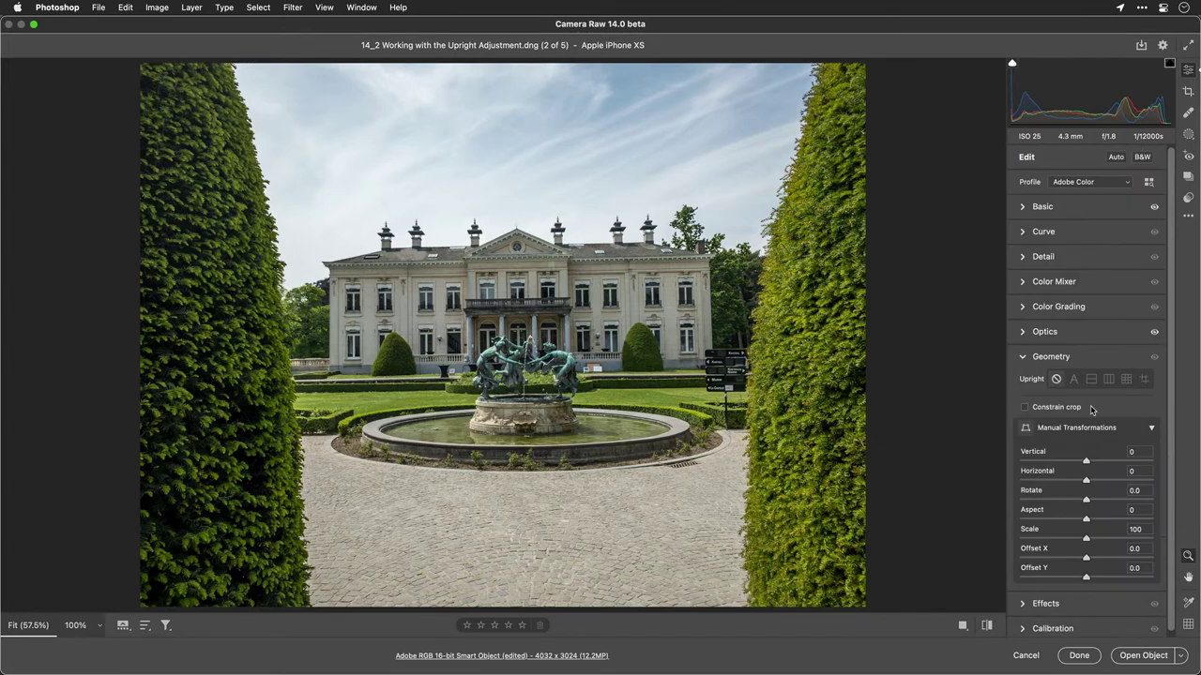
{"action": "left_click", "coordinate": [1074, 381]}
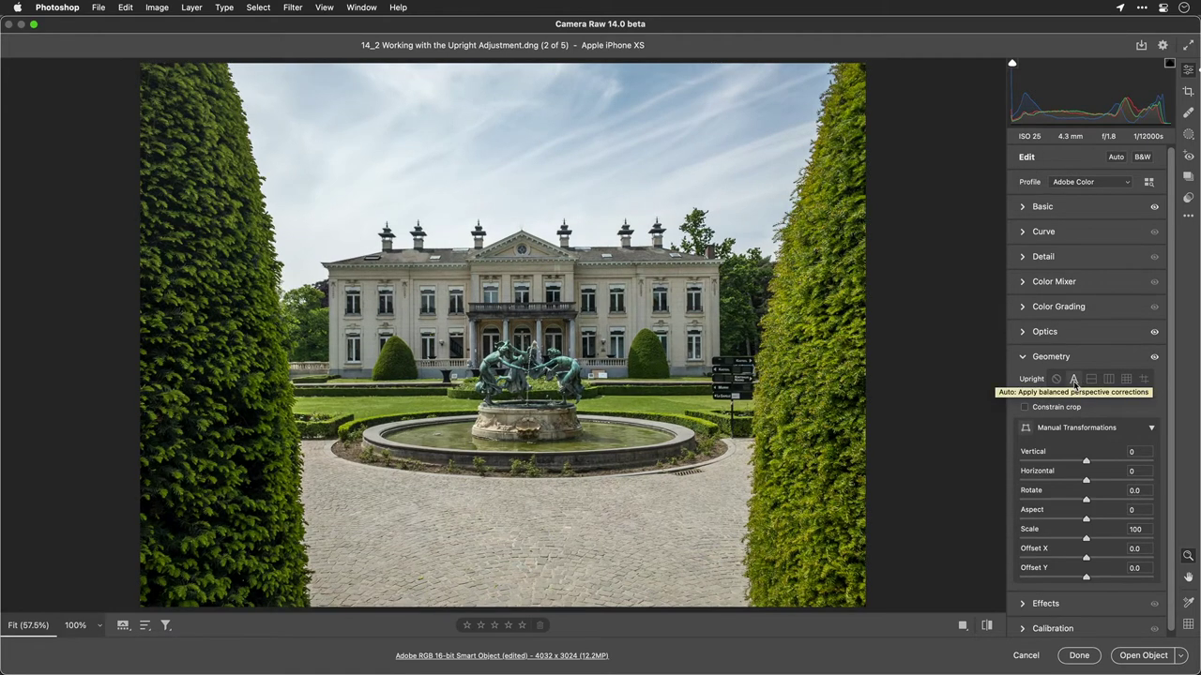
Place Guided Upright guides on both side walls, the roofline and the balustrade, then rotate -0.2
{"action": "left_click", "coordinate": [1142, 379]}
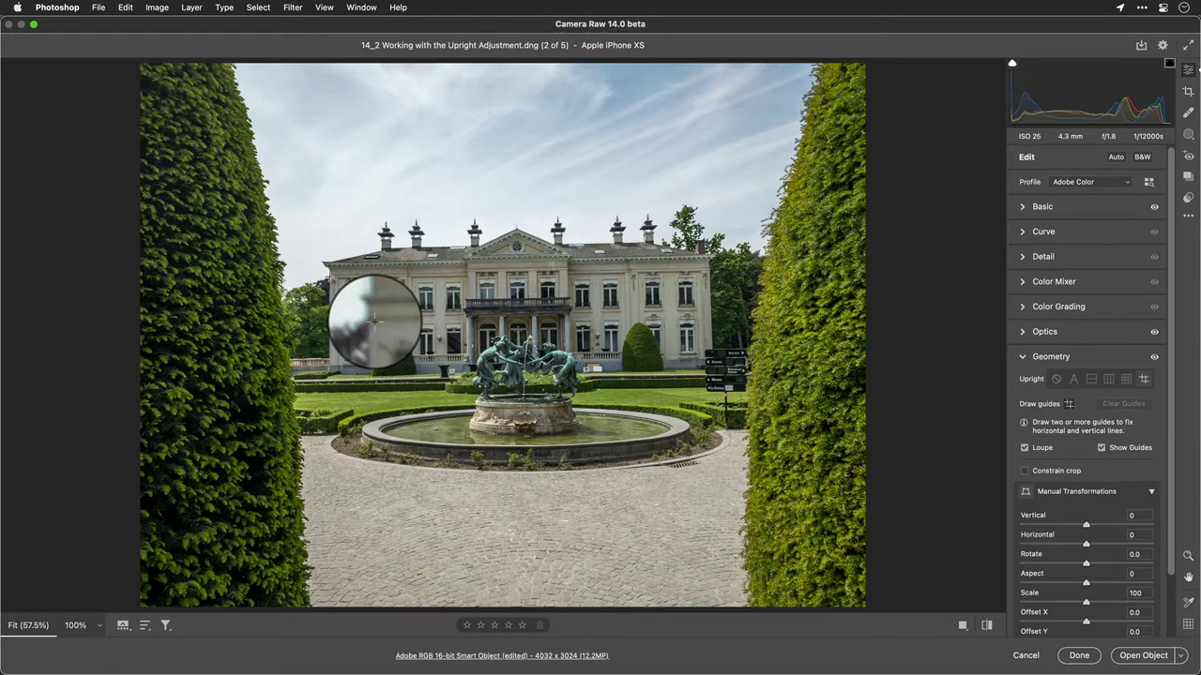
{"action": "left_click_drag", "start_coordinate": [331, 278], "coordinate": [331, 311]}
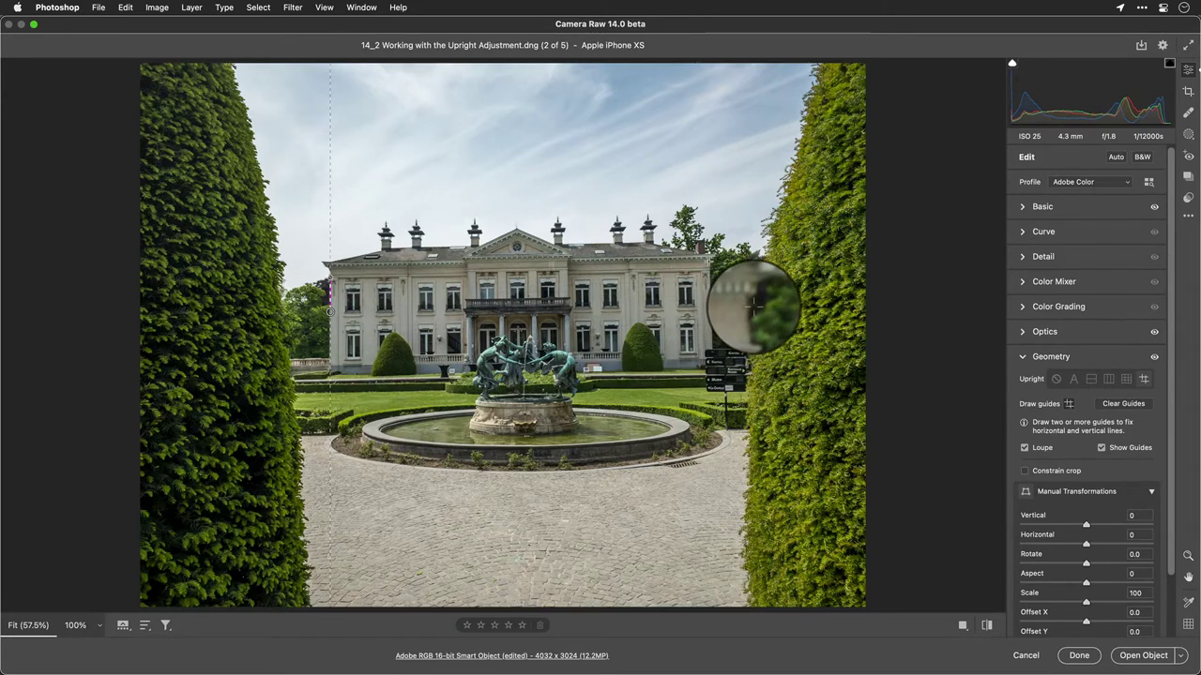
{"action": "left_click_drag", "start_coordinate": [708, 261], "coordinate": [711, 314]}
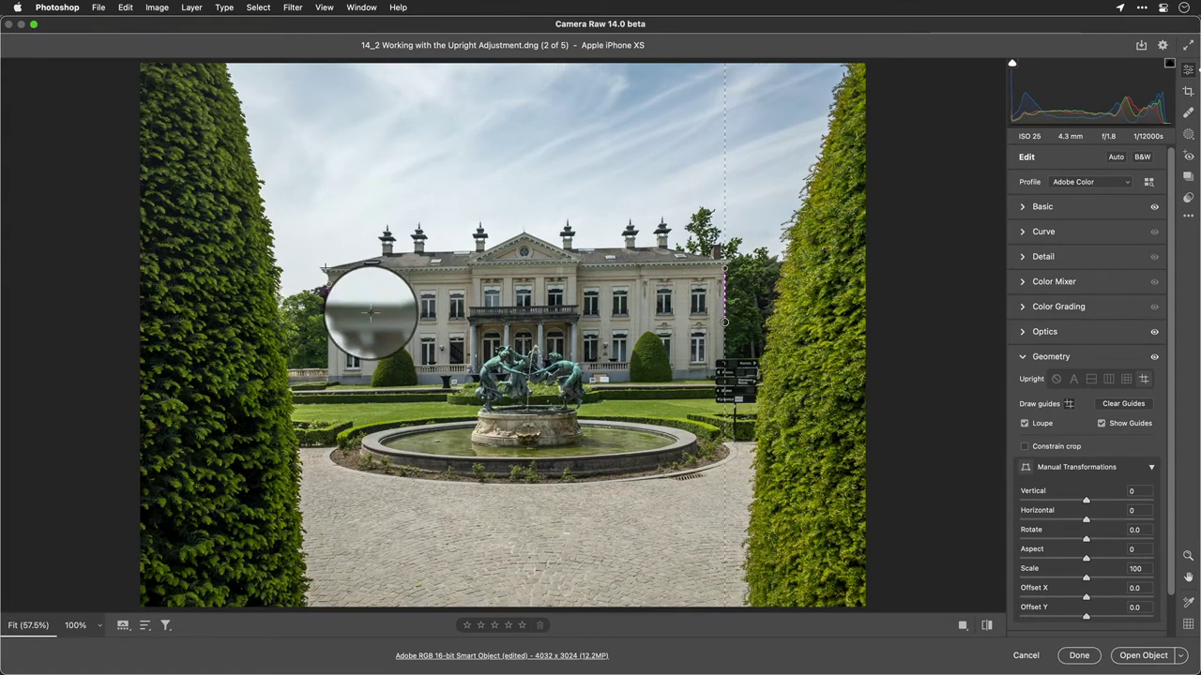
{"action": "left_click_drag", "start_coordinate": [323, 268], "coordinate": [541, 264]}
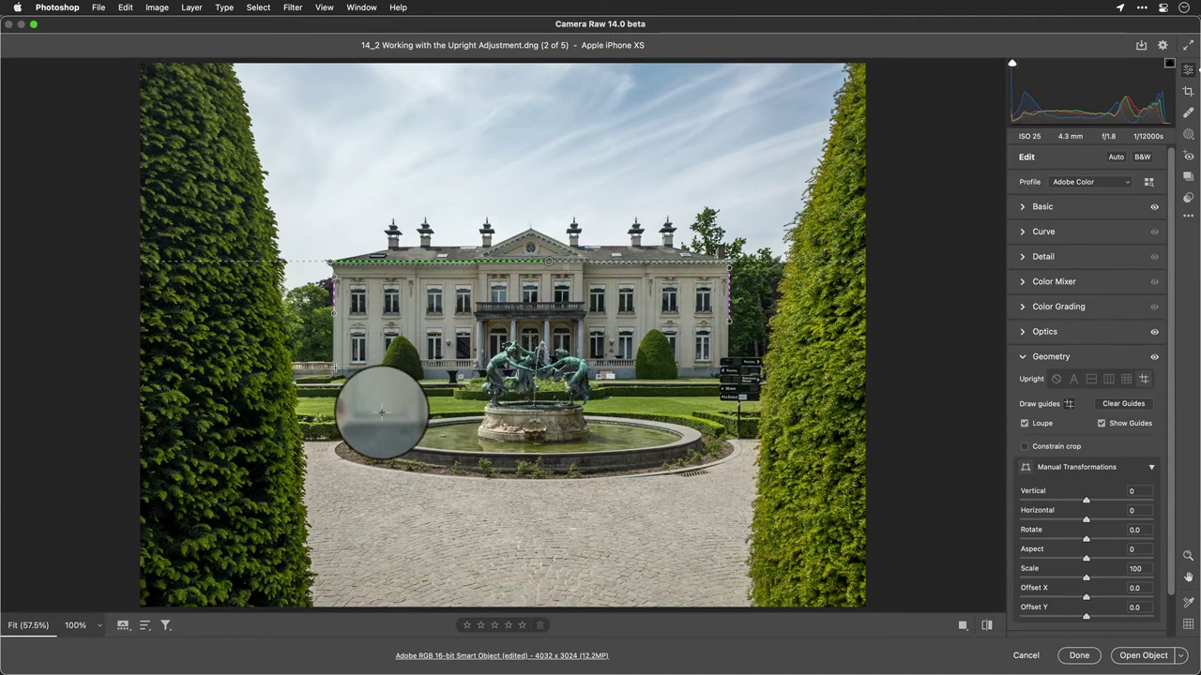
{"action": "mouse_move", "coordinate": [336, 369]}
{"action": "left_mouse_down"}
{"action": "mouse_move", "coordinate": [660, 355]}
{"action": "mouse_move", "coordinate": [711, 368]}
{"action": "left_mouse_up"}
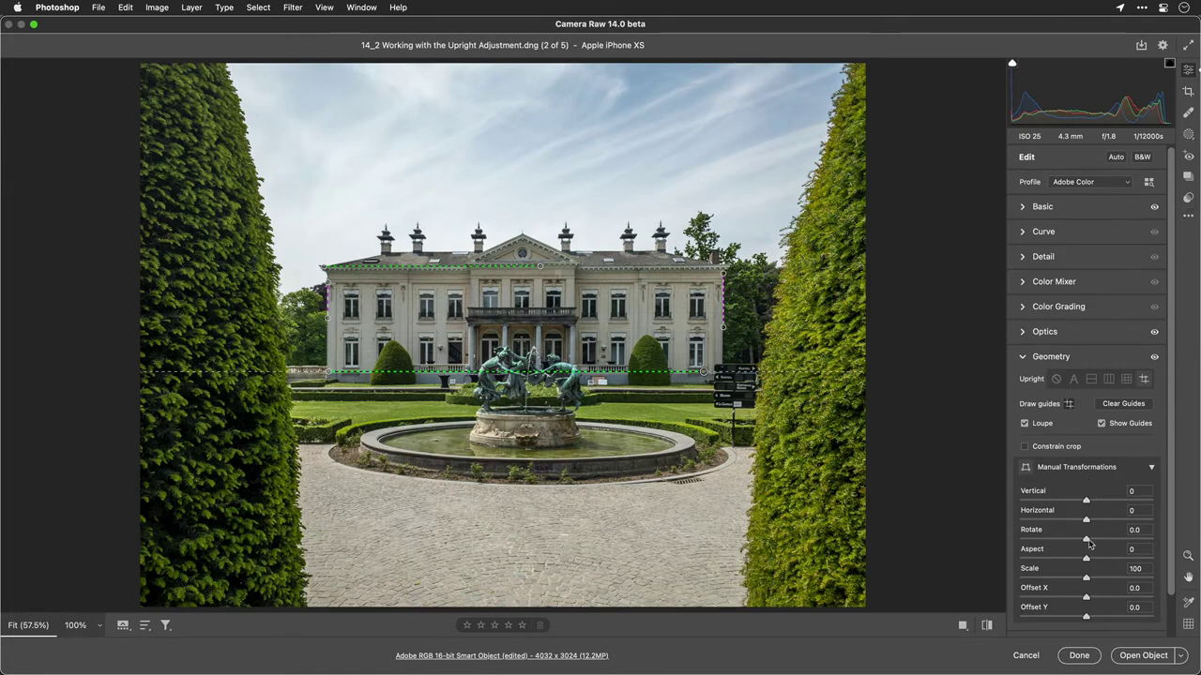
{"action": "left_click", "coordinate": [1088, 542]}
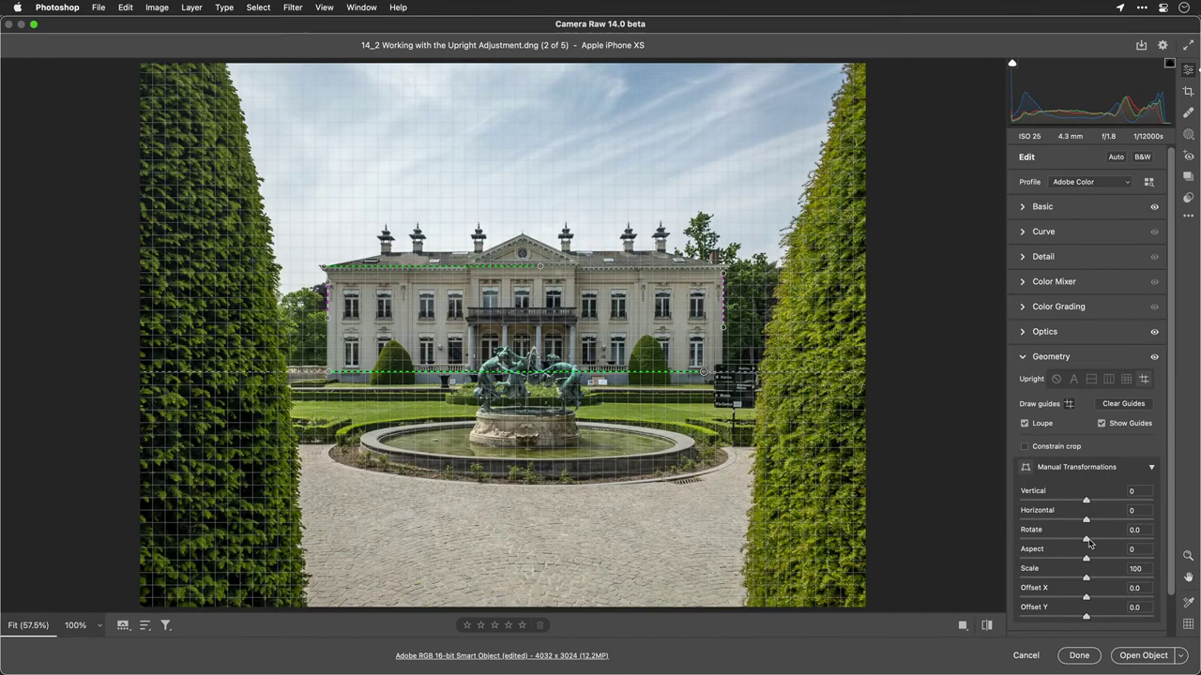
{"action": "left_click_drag", "start_coordinate": [1088, 542], "coordinate": [1087, 542]}
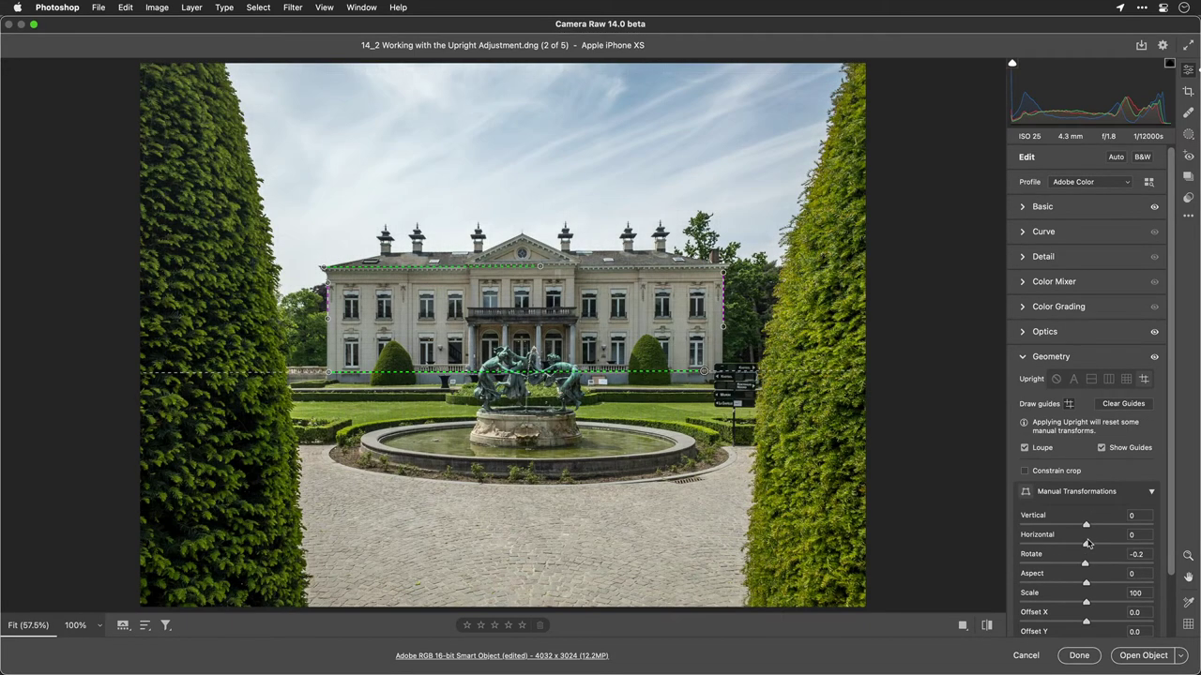
Add a Select Sky mask from the Masking panel
{"action": "left_click", "coordinate": [1188, 134]}
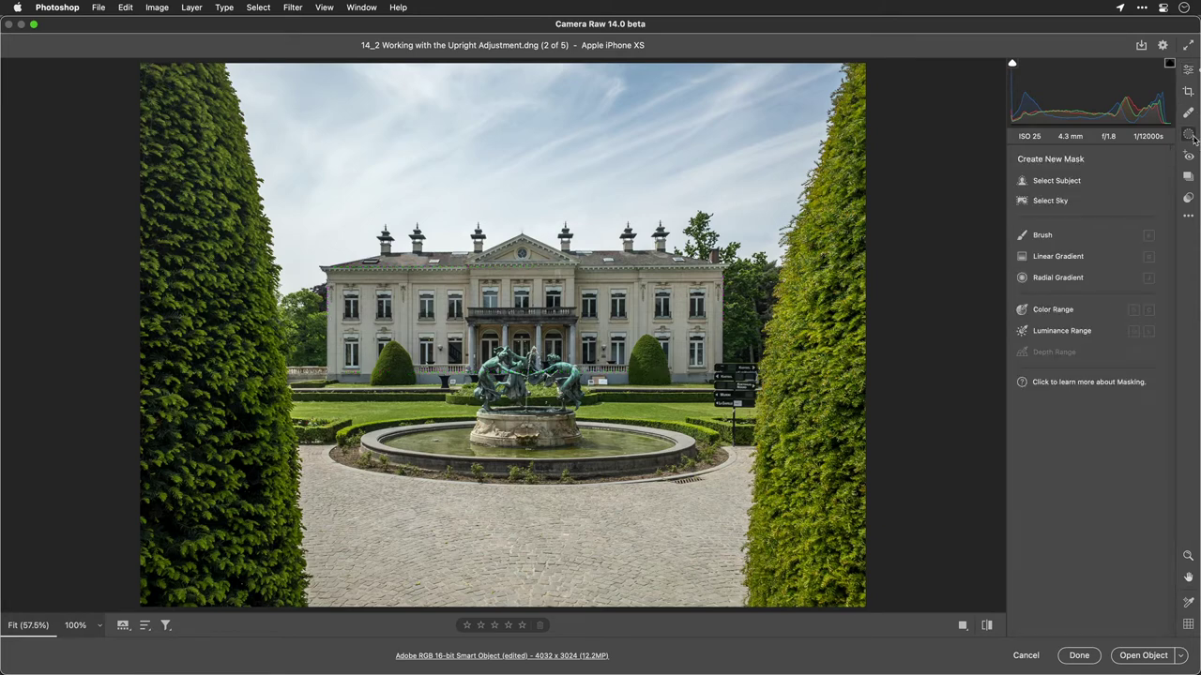
{"action": "left_click", "coordinate": [1066, 202]}
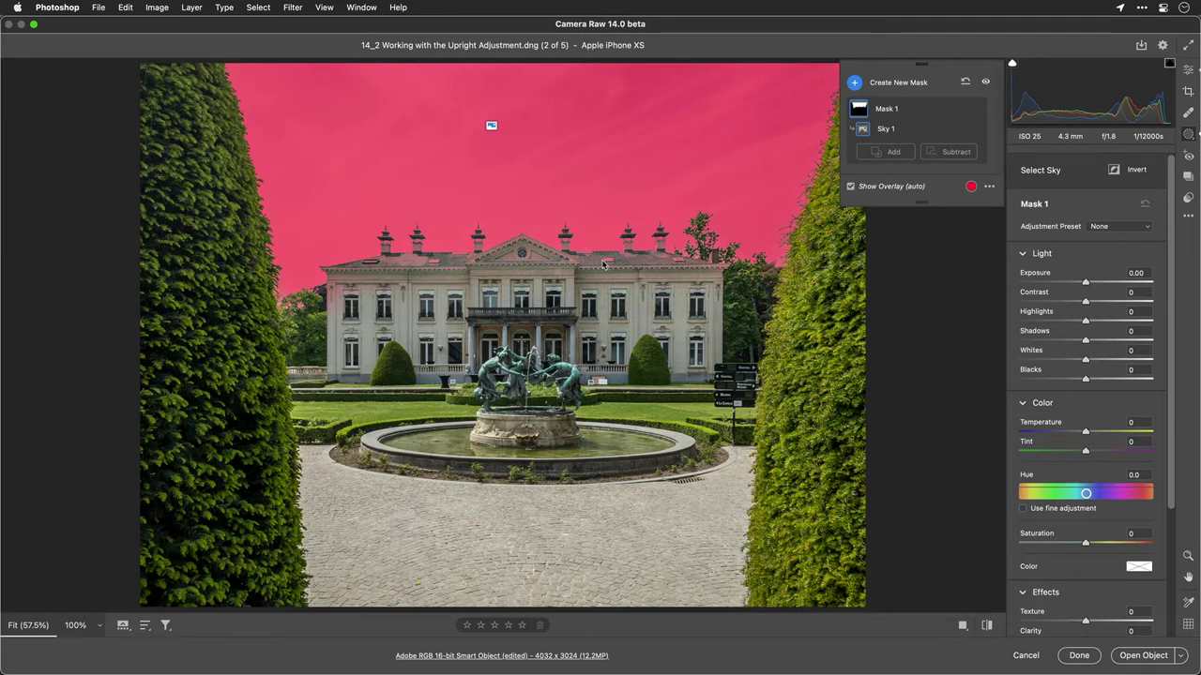
Subtract a linear gradient from the sky mask, fading it across the château roof
{"action": "left_click", "coordinate": [956, 152]}
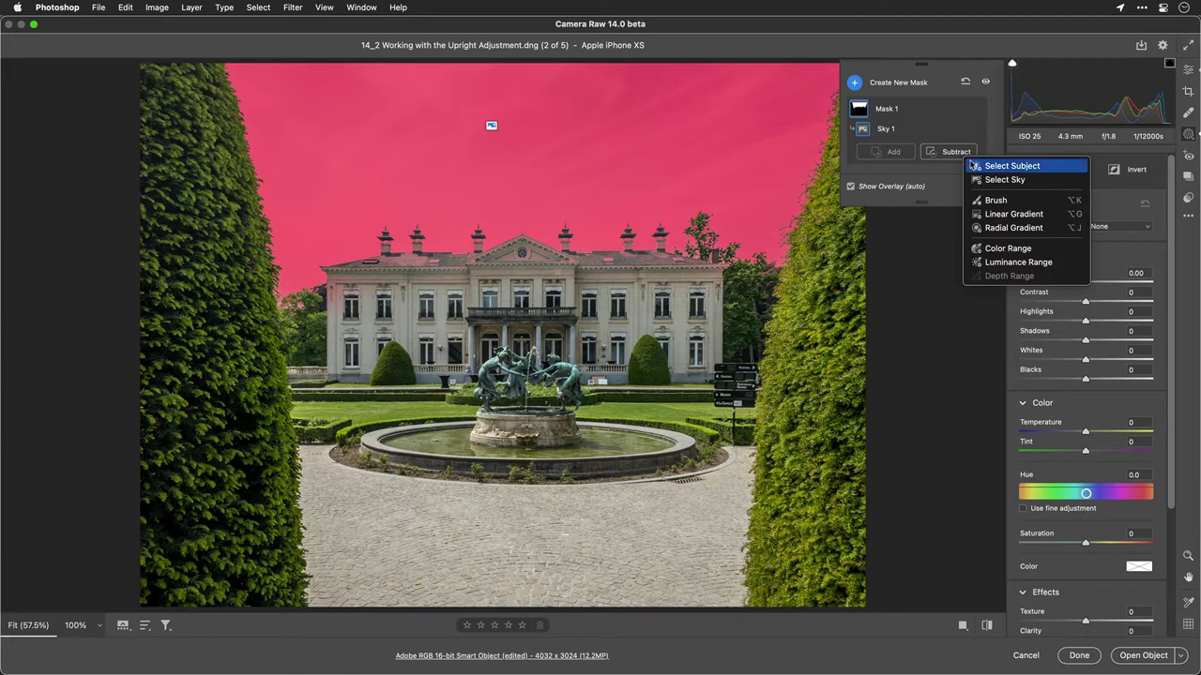
{"action": "left_click", "coordinate": [1011, 213]}
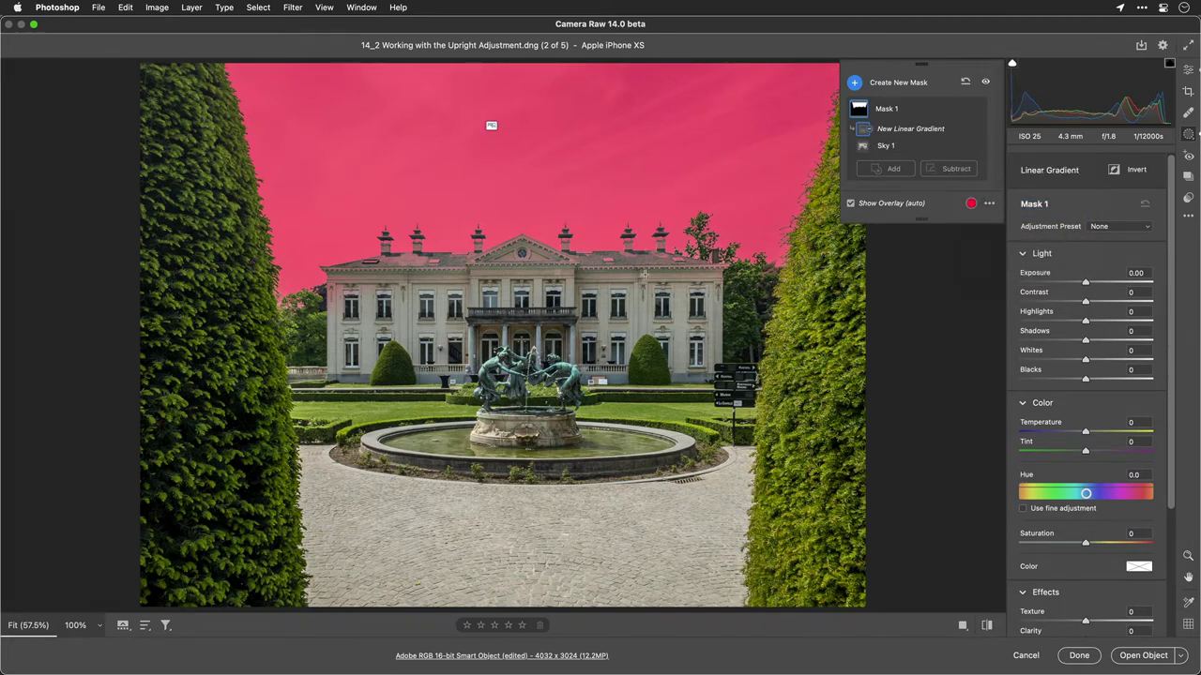
{"action": "left_click_drag", "start_coordinate": [643, 239], "coordinate": [644, 161]}
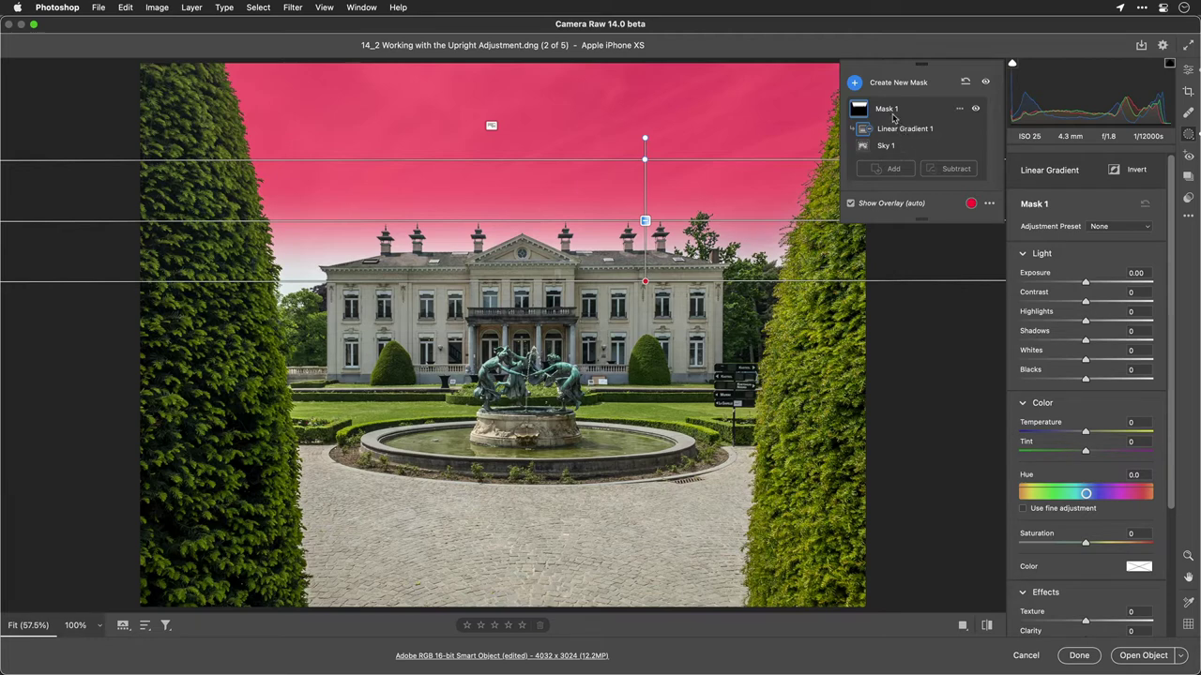
Rename Mask 1 to 'Sky' and hide the mask overlay
{"action": "left_click", "coordinate": [959, 109]}
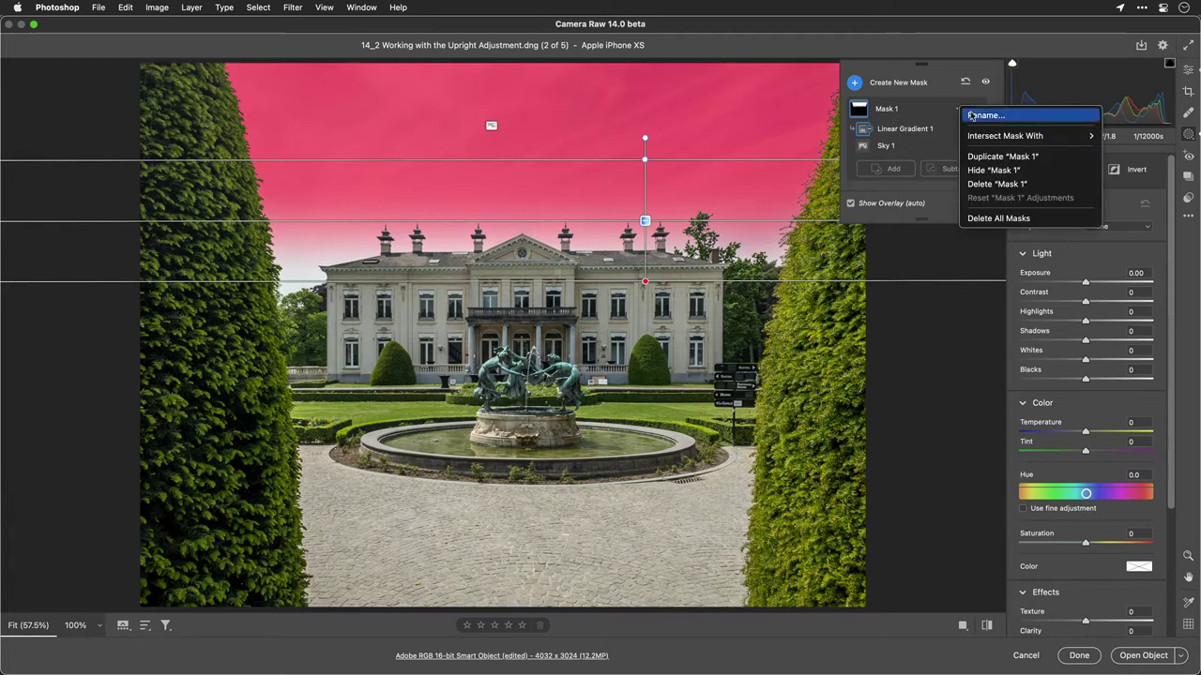
{"action": "left_click", "coordinate": [971, 115]}
{"action": "type", "text": "Sky"}
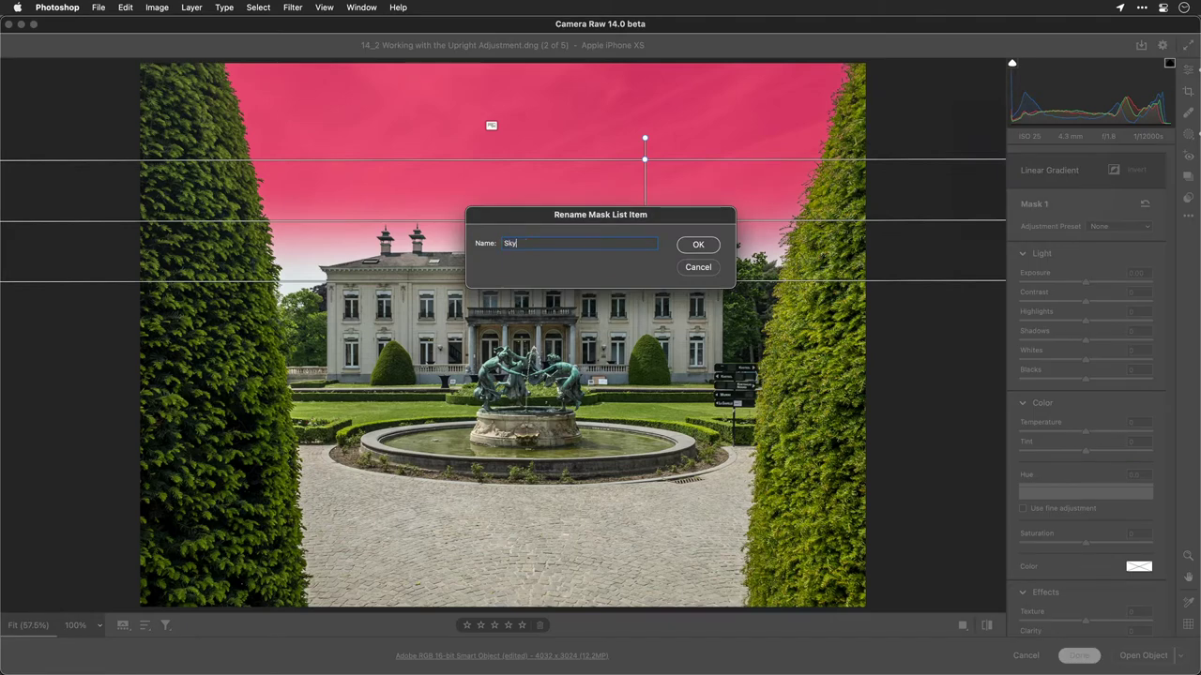
{"action": "key", "text": "Return"}
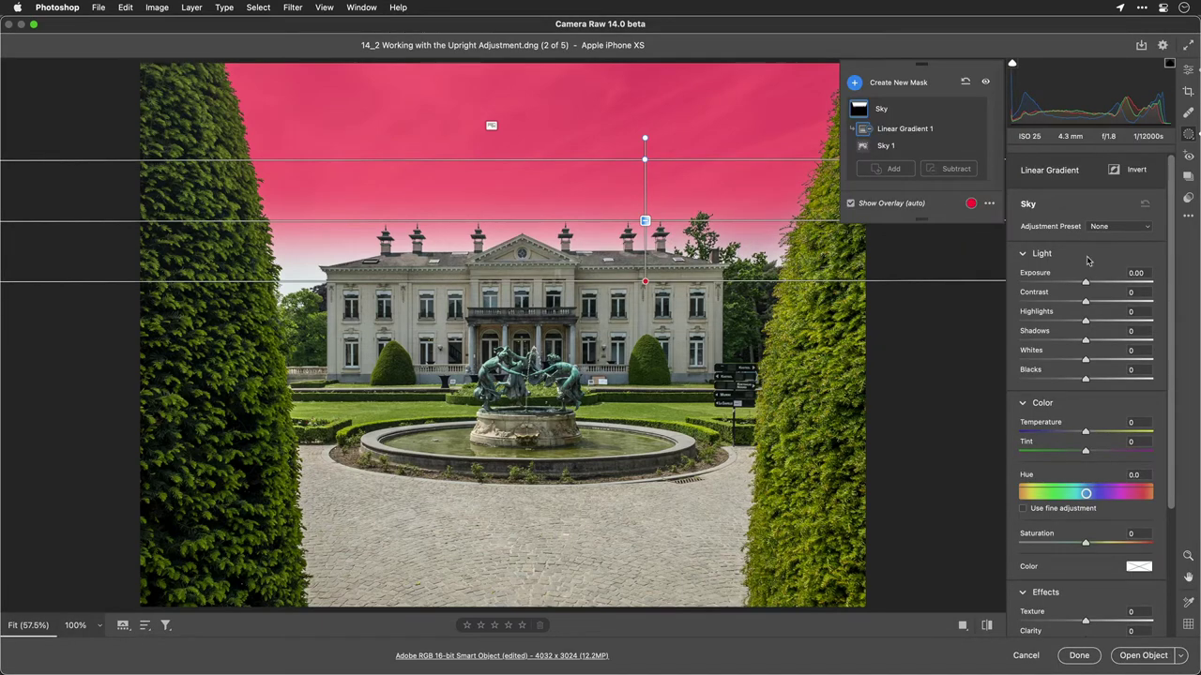
{"action": "left_click", "coordinate": [906, 204]}
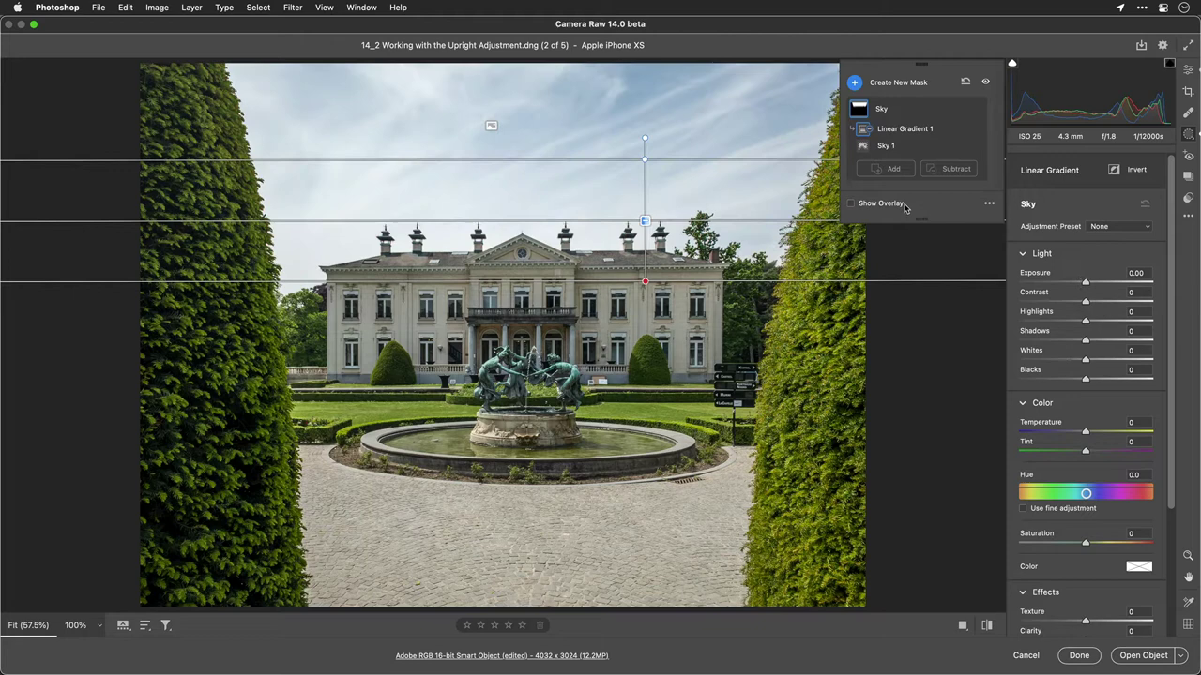
Give the sky Exposure -1.45, Temperature -44, Saturation +23, a slight hue shift, and rotate its gradient
{"action": "left_click", "coordinate": [1065, 282]}
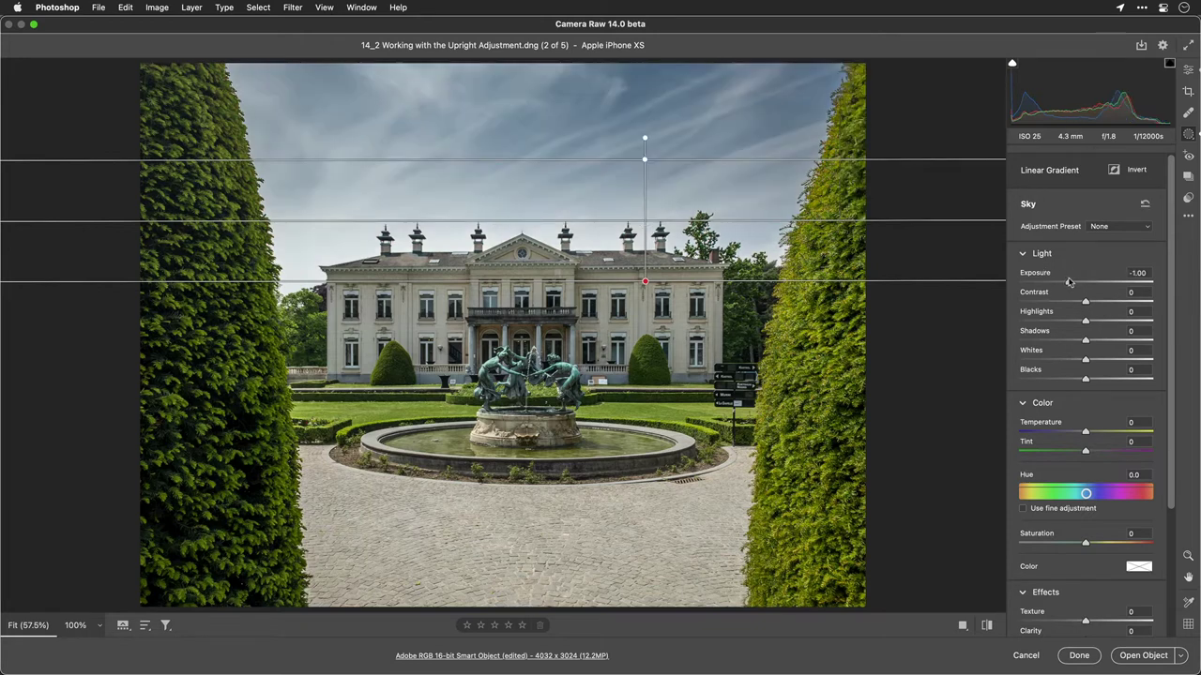
{"action": "left_click_drag", "start_coordinate": [1064, 281], "coordinate": [1061, 282]}
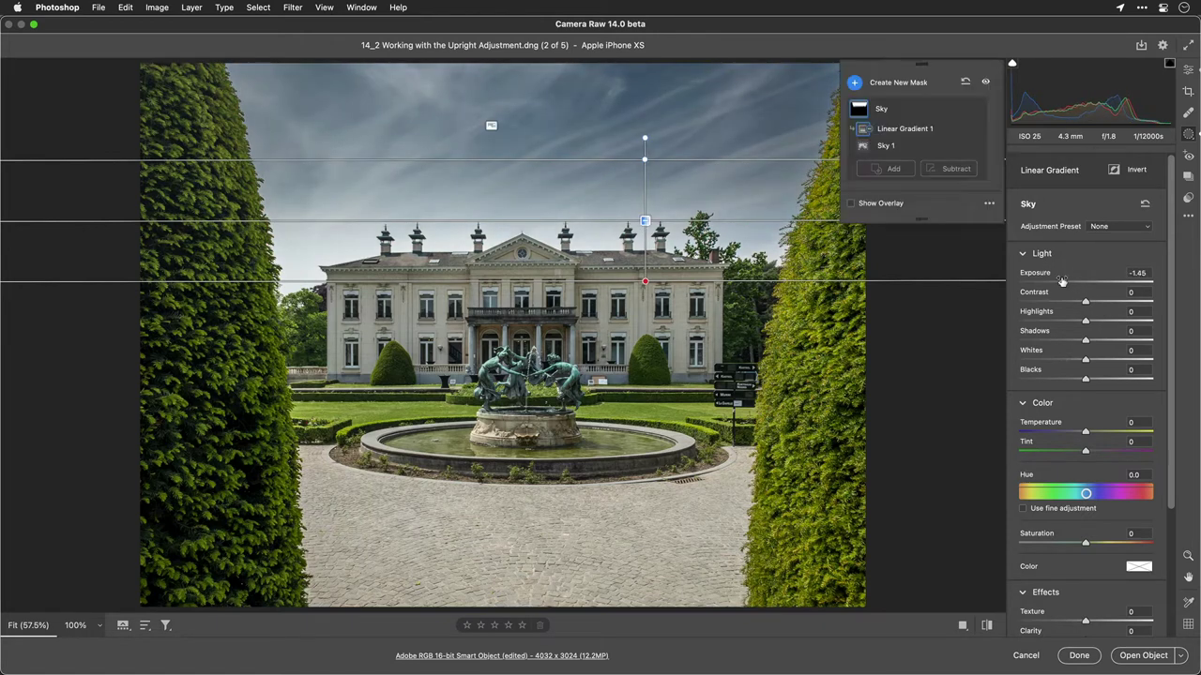
{"action": "left_click_drag", "start_coordinate": [1086, 432], "coordinate": [1056, 433]}
{"action": "scroll", "coordinate": [1074, 419], "scroll_direction": "down", "scroll_amount": 3}
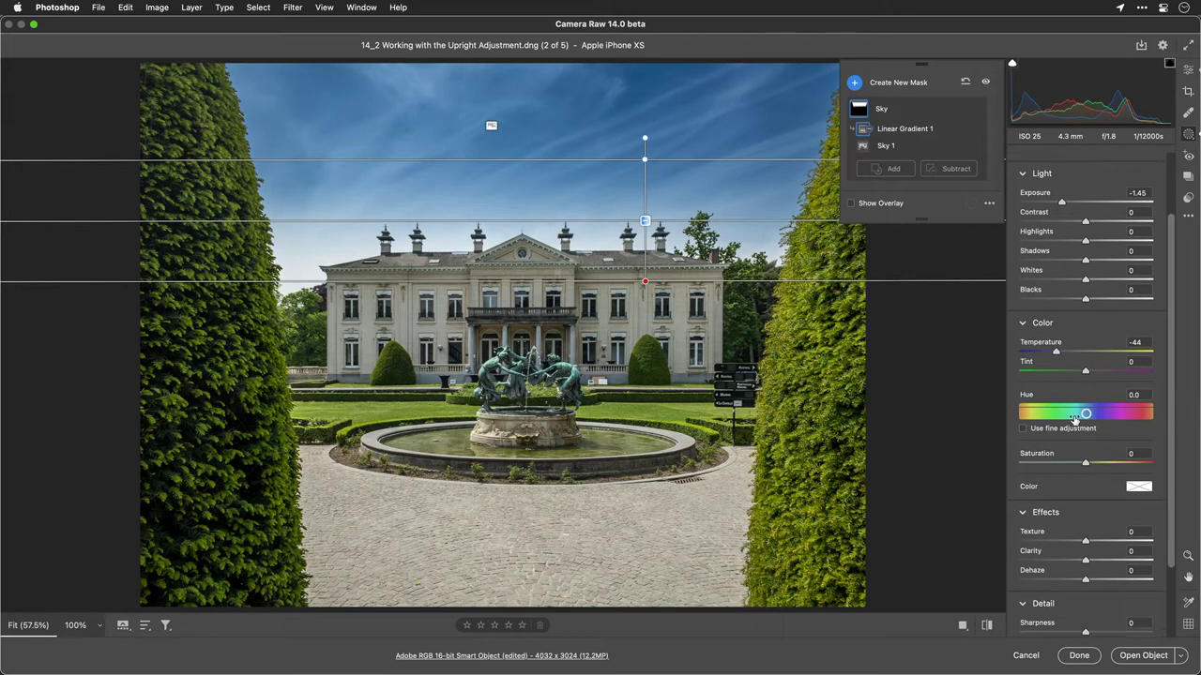
{"action": "scroll", "coordinate": [1074, 420], "scroll_direction": "down", "scroll_amount": 4}
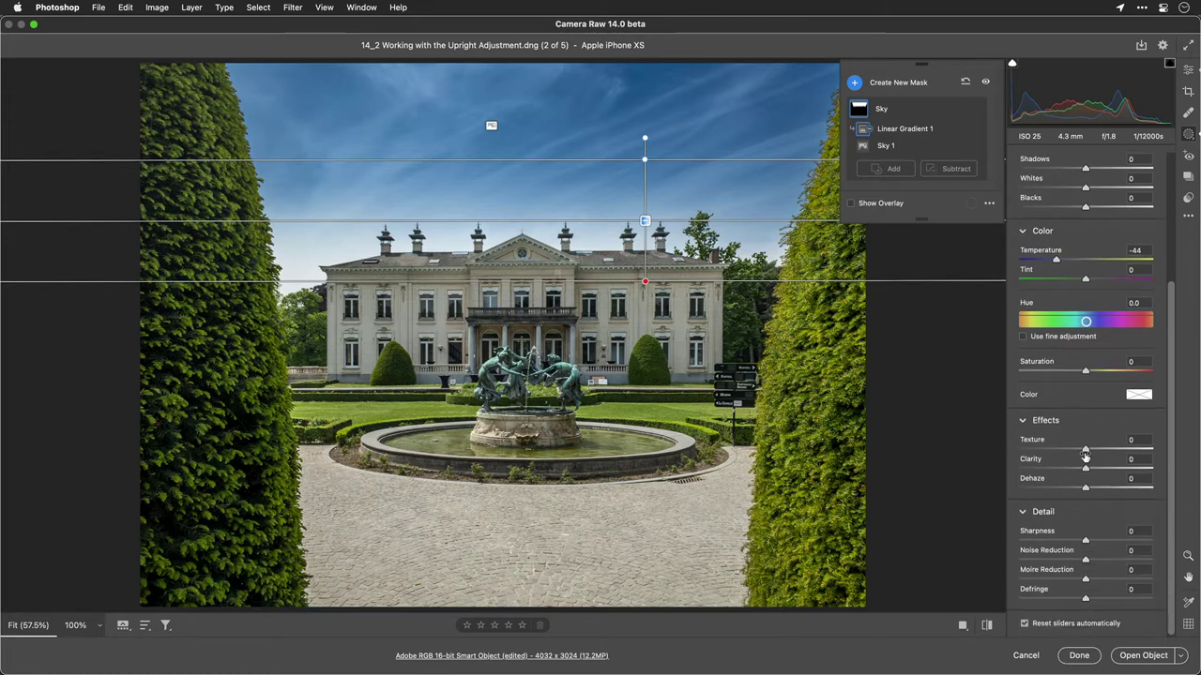
{"action": "left_click_drag", "start_coordinate": [1088, 372], "coordinate": [1101, 372]}
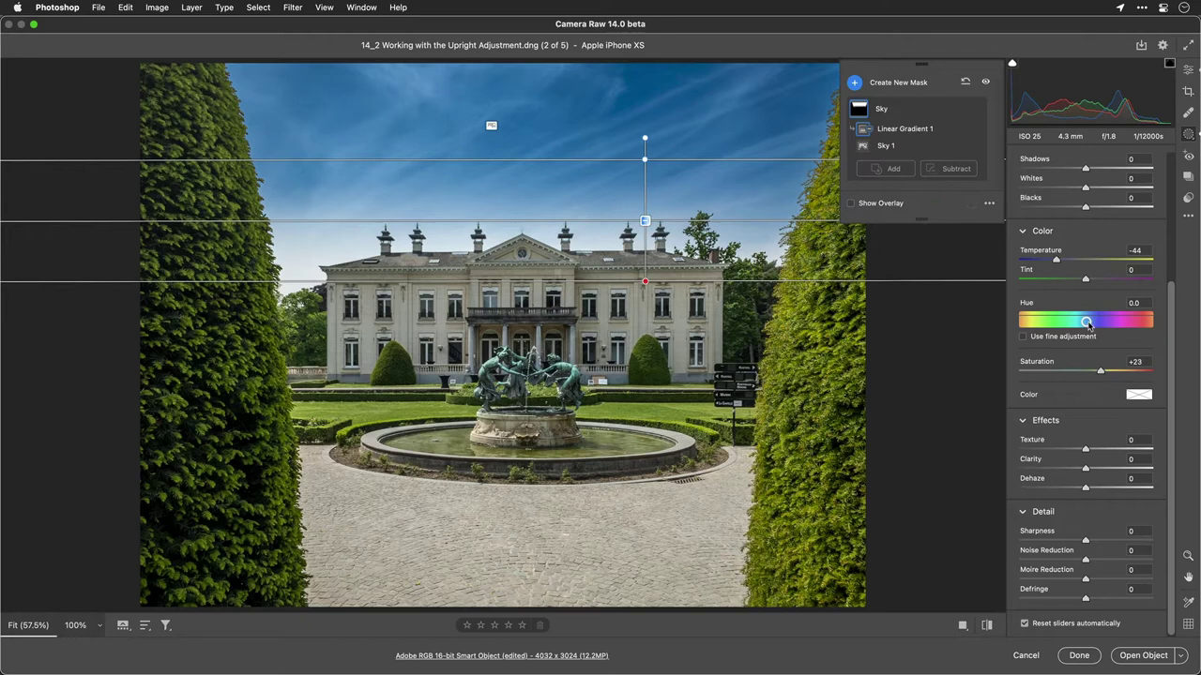
{"action": "left_click_drag", "start_coordinate": [1087, 322], "coordinate": [1086, 323]}
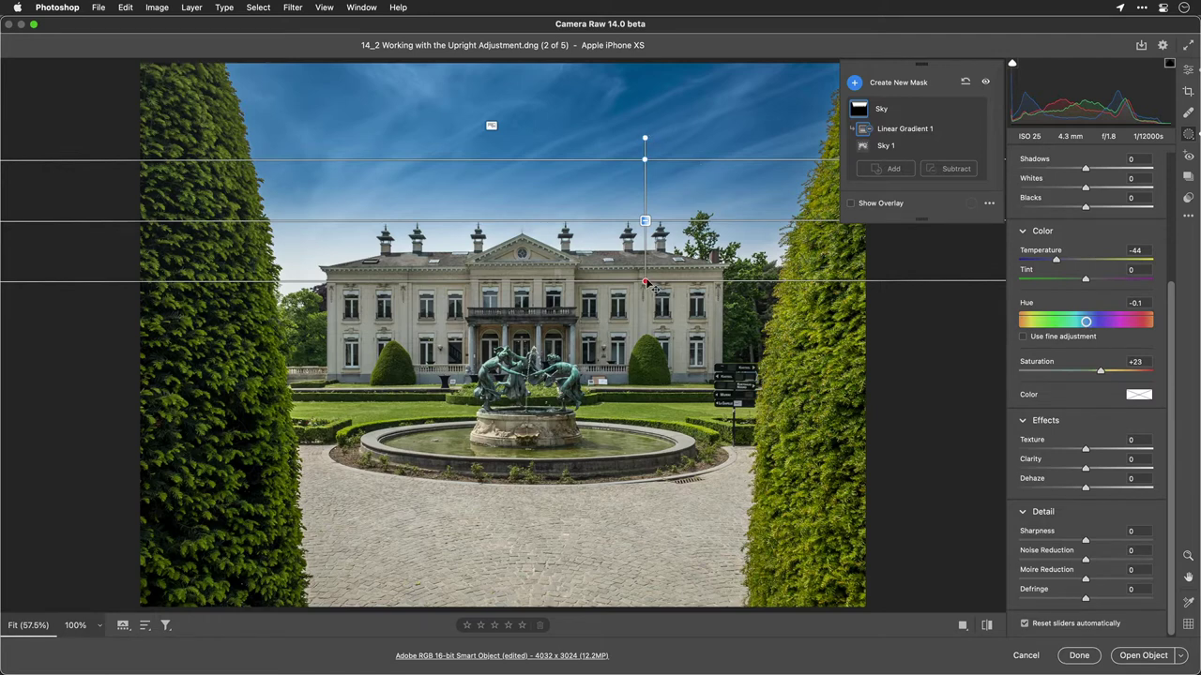
{"action": "left_click_drag", "start_coordinate": [646, 283], "coordinate": [647, 345]}
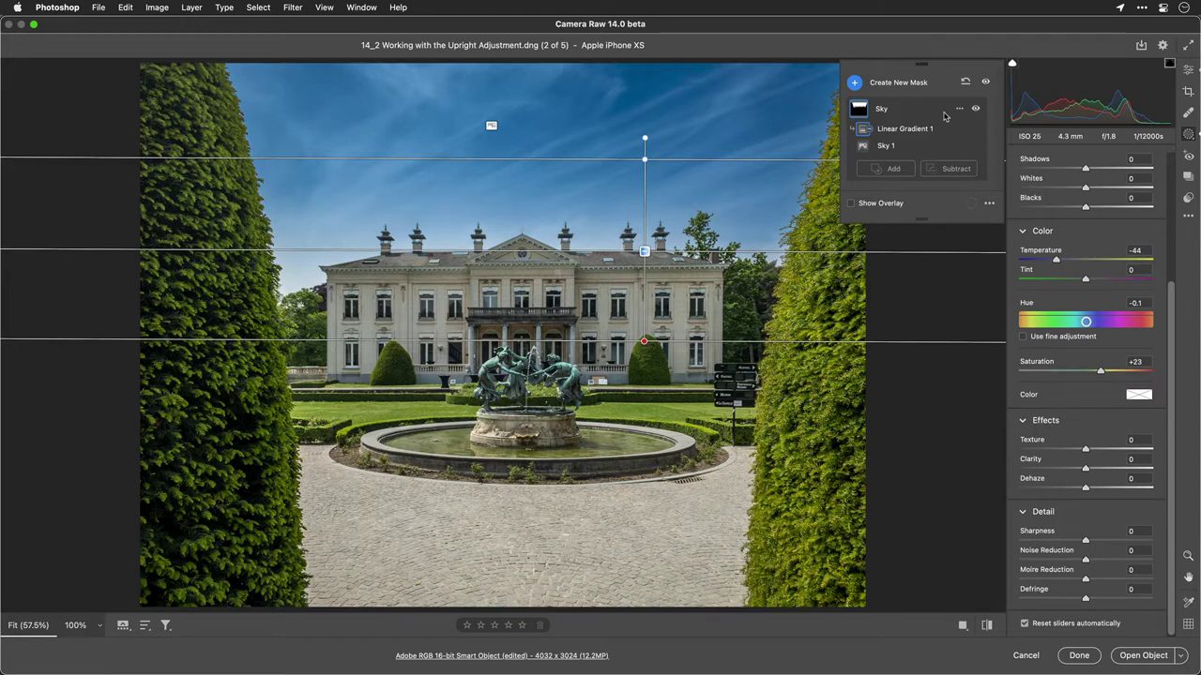
Create a new Color Range mask sampled from two points on the right hedge
{"action": "left_click", "coordinate": [855, 86]}
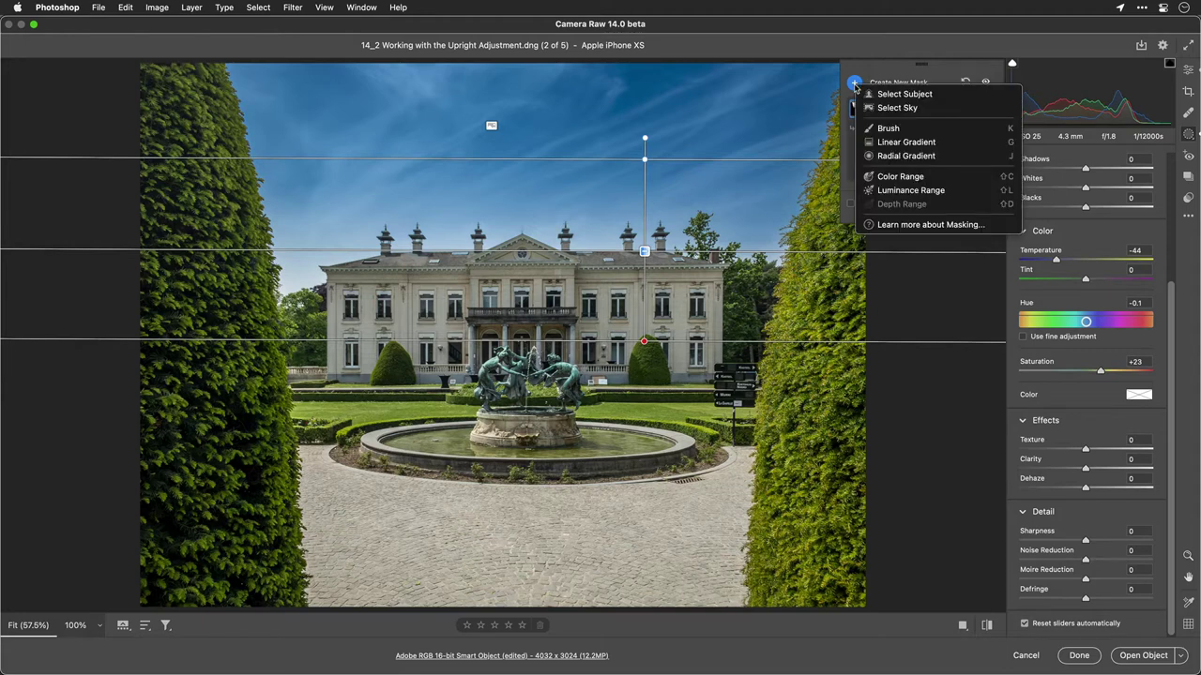
{"action": "left_click", "coordinate": [906, 176]}
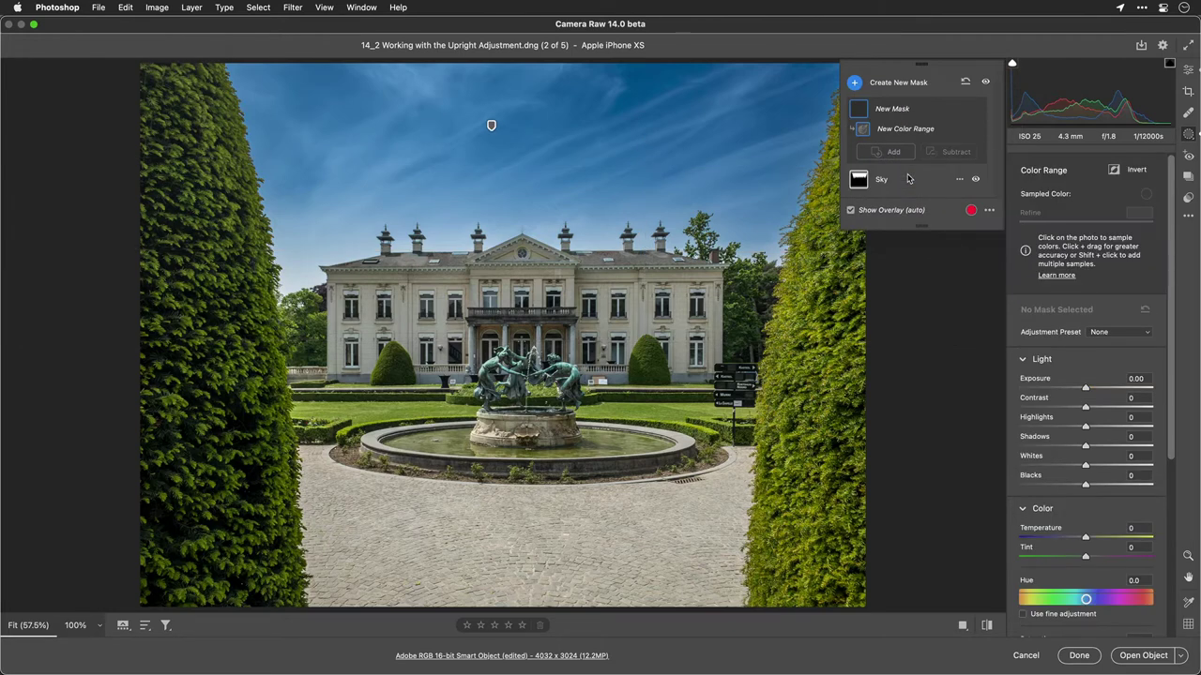
{"action": "left_click", "coordinate": [837, 305]}
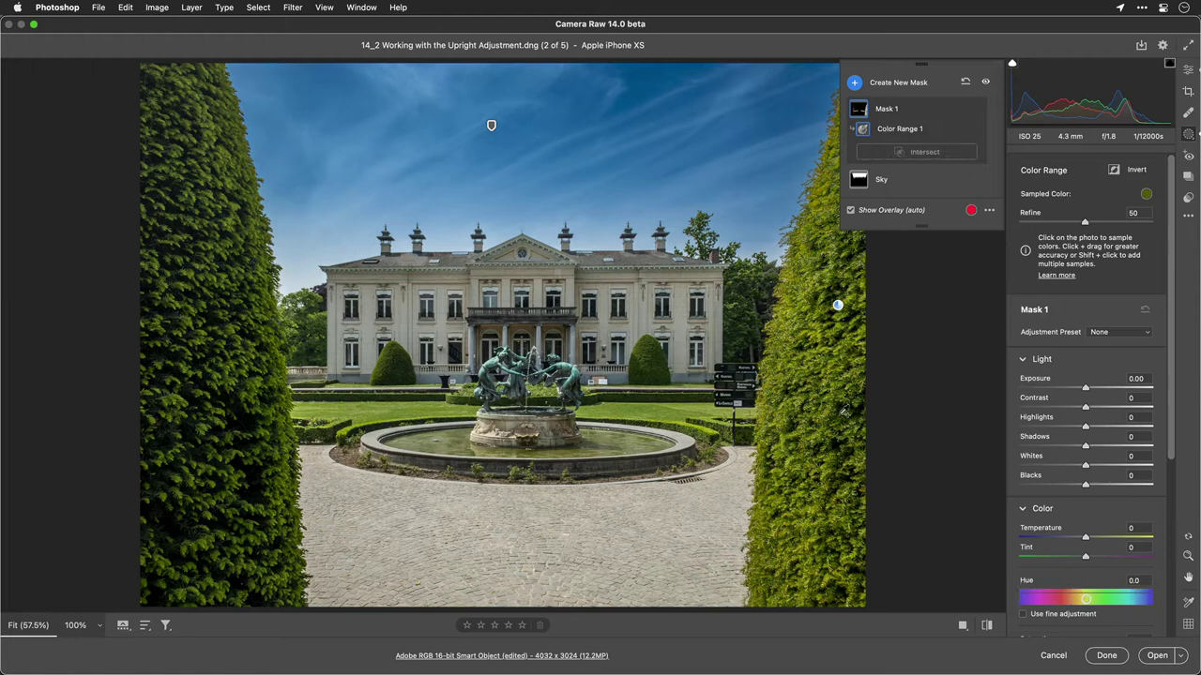
{"action": "left_click", "coordinate": [837, 434], "text": "shift"}
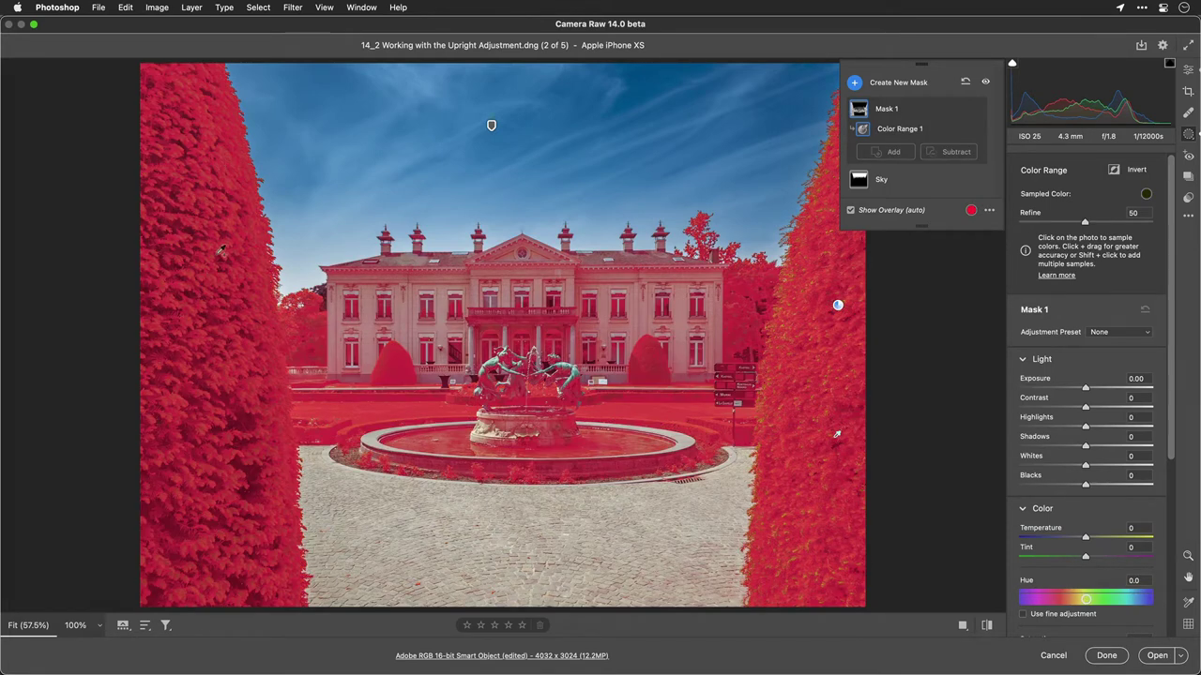
{"action": "key", "text": "shift"}
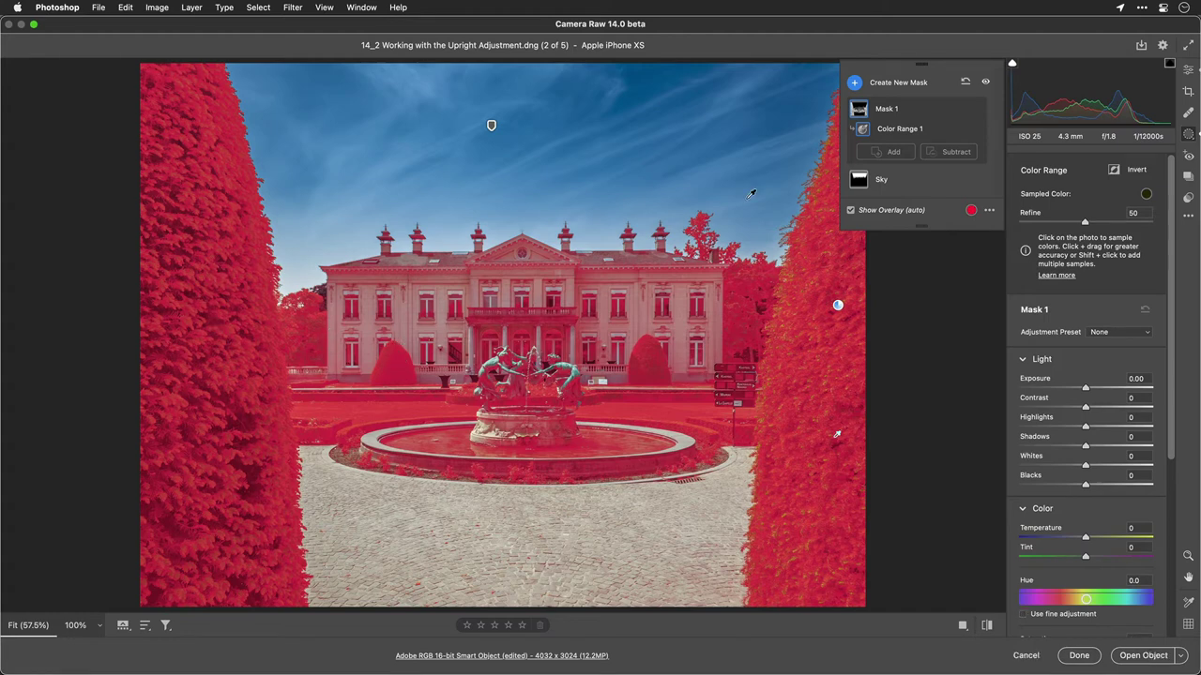
{"action": "mouse_move", "coordinate": [970, 139]}
Subtract a Luminance Range from Mask 1, setting its limits to about 27/75–87/87
{"action": "left_click", "coordinate": [939, 153]}
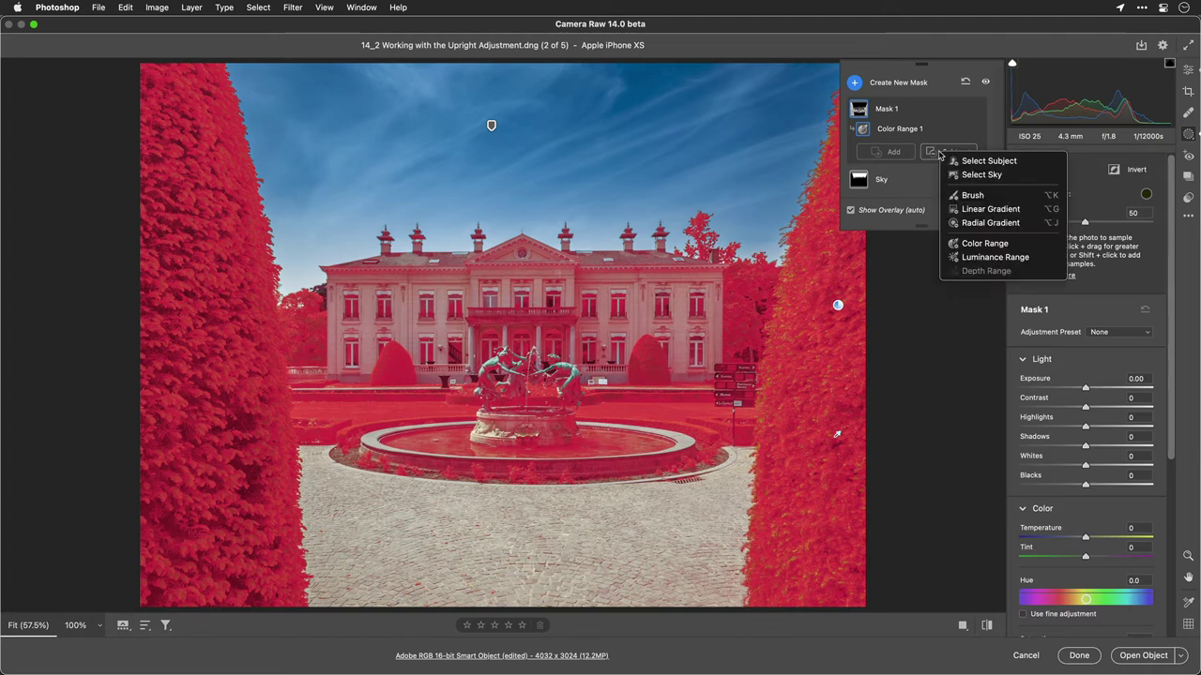
{"action": "left_click", "coordinate": [991, 258]}
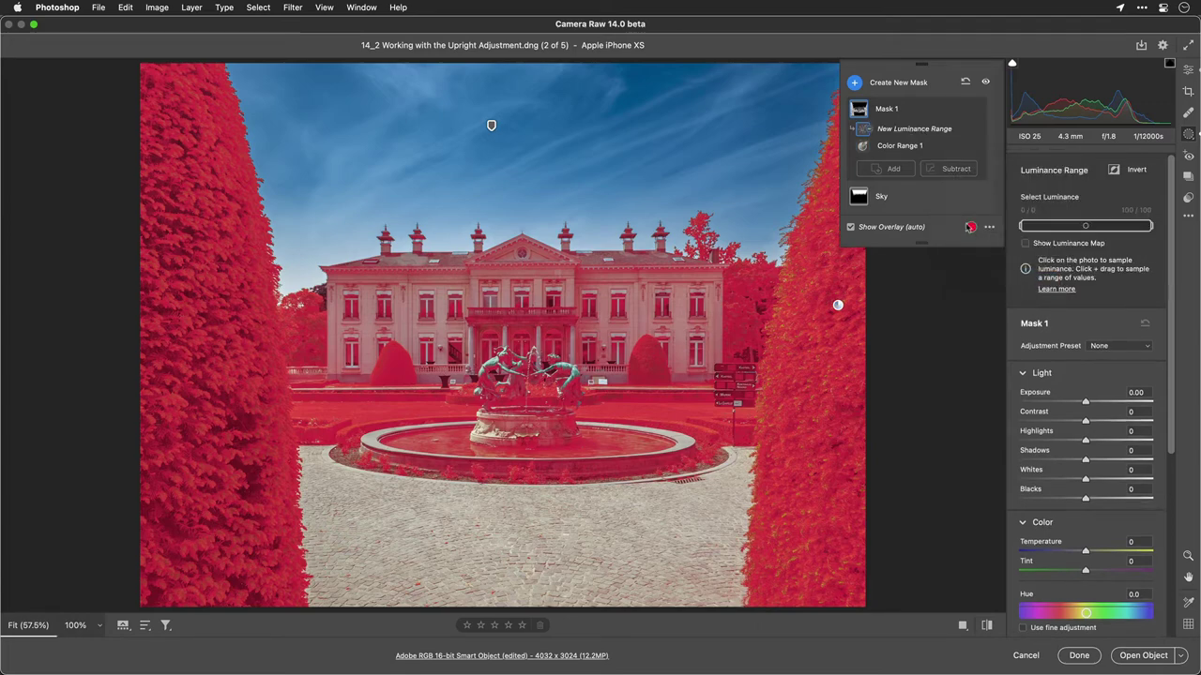
{"action": "left_click_drag", "start_coordinate": [1023, 230], "coordinate": [1074, 230]}
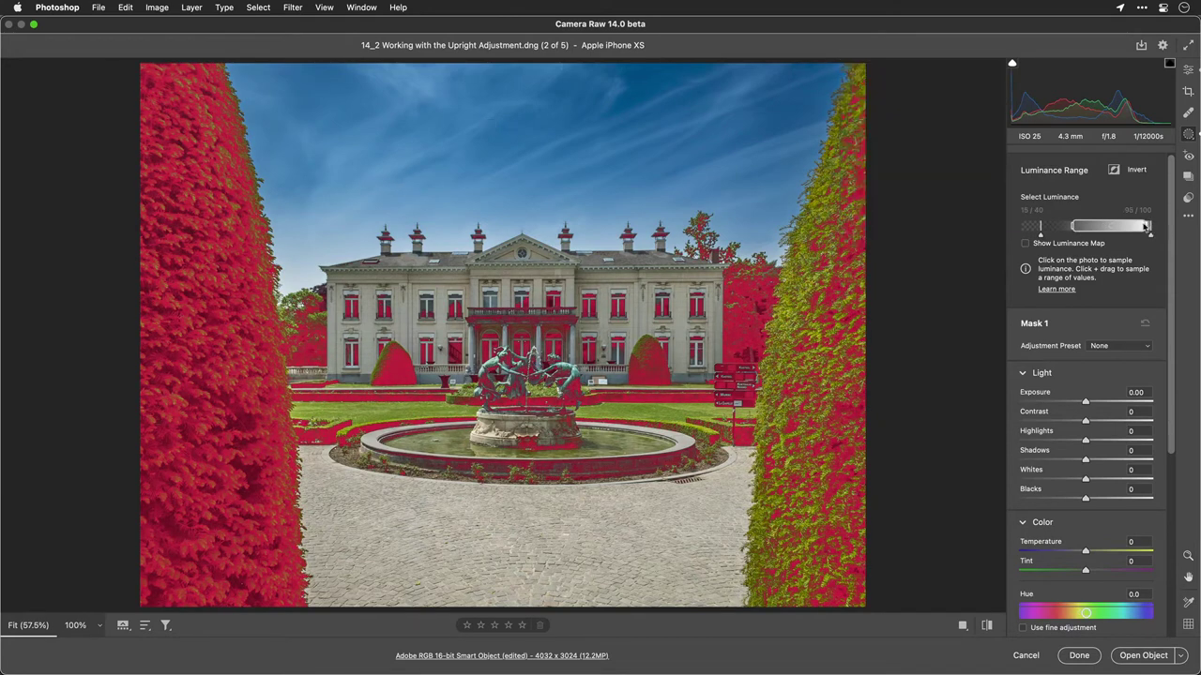
{"action": "left_click_drag", "start_coordinate": [1154, 230], "coordinate": [1152, 229]}
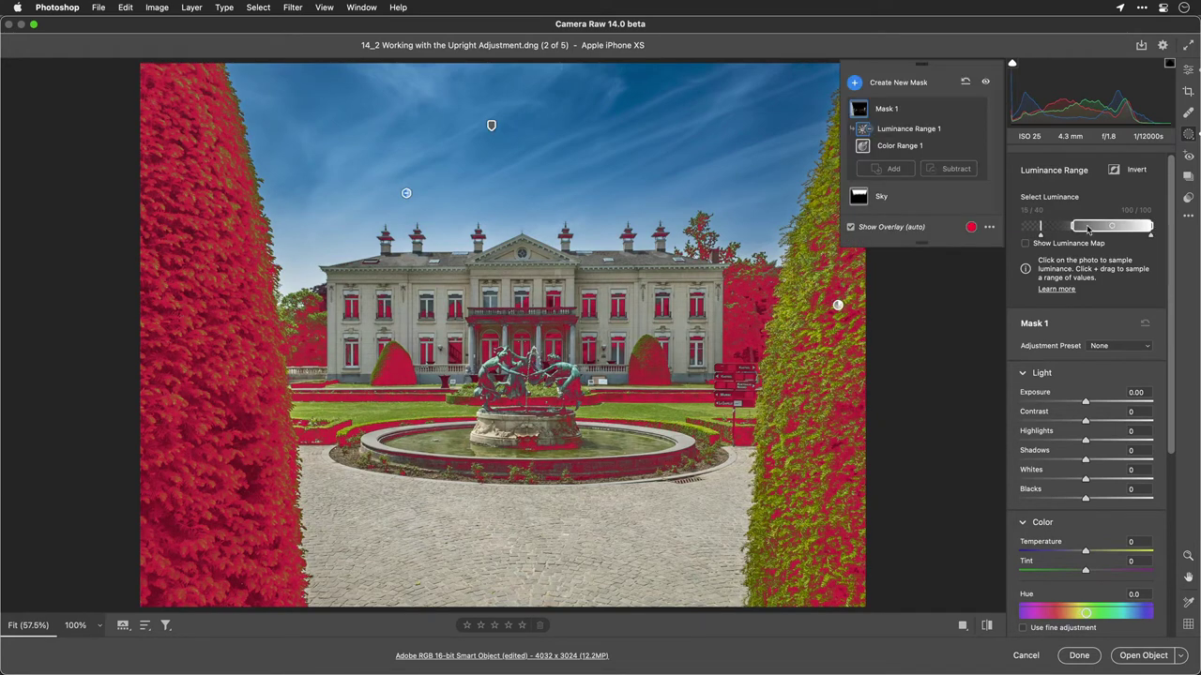
{"action": "mouse_move", "coordinate": [1075, 228]}
{"action": "left_mouse_down"}
{"action": "mouse_move", "coordinate": [1027, 228]}
{"action": "mouse_move", "coordinate": [1076, 233]}
{"action": "left_mouse_up"}
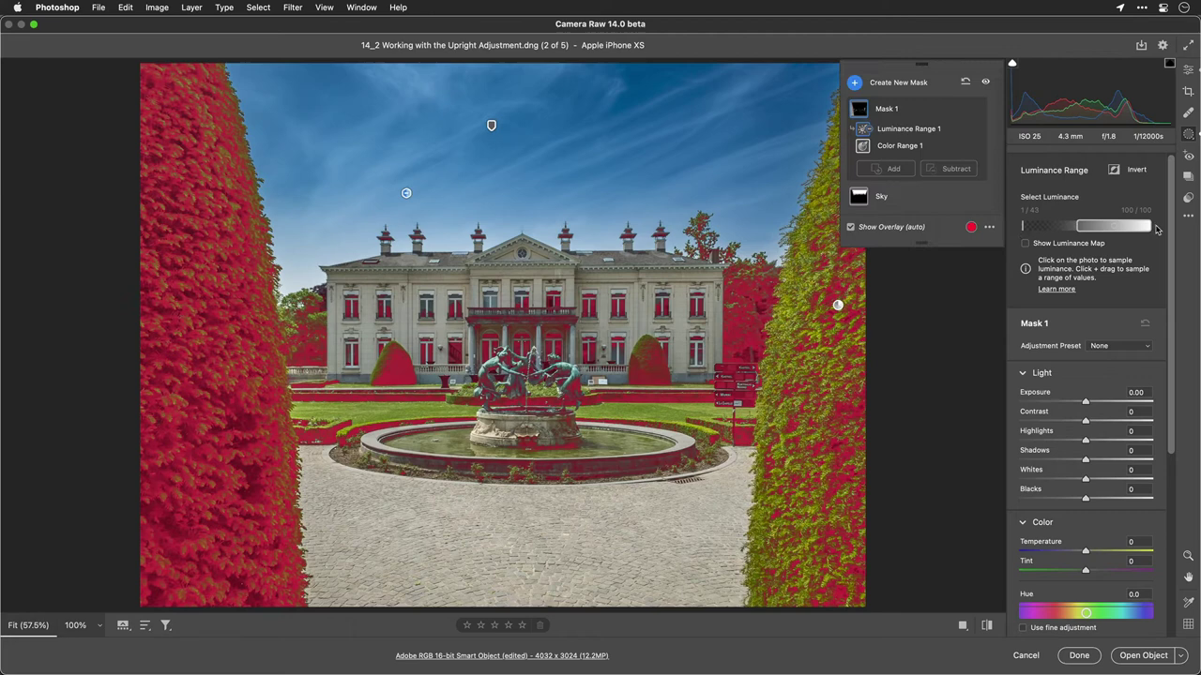
{"action": "left_click_drag", "start_coordinate": [1152, 230], "coordinate": [1121, 228]}
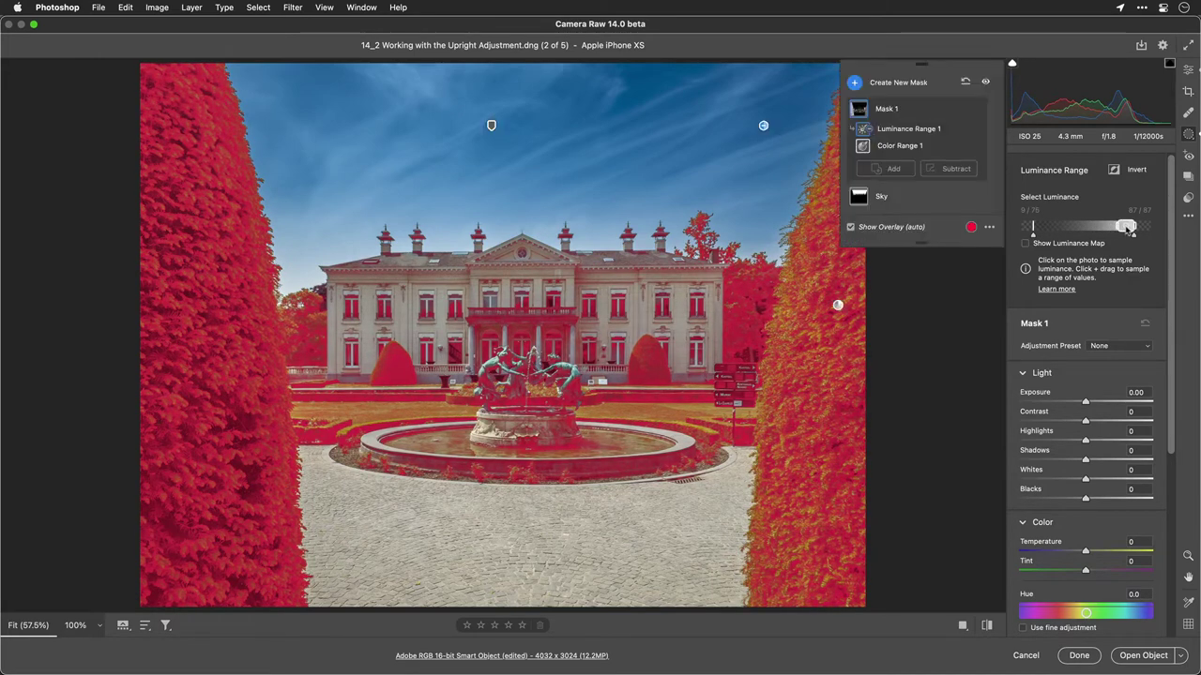
{"action": "mouse_move", "coordinate": [1034, 230]}
{"action": "left_mouse_down"}
{"action": "mouse_move", "coordinate": [1088, 236]}
{"action": "mouse_move", "coordinate": [1056, 236]}
{"action": "left_mouse_up"}
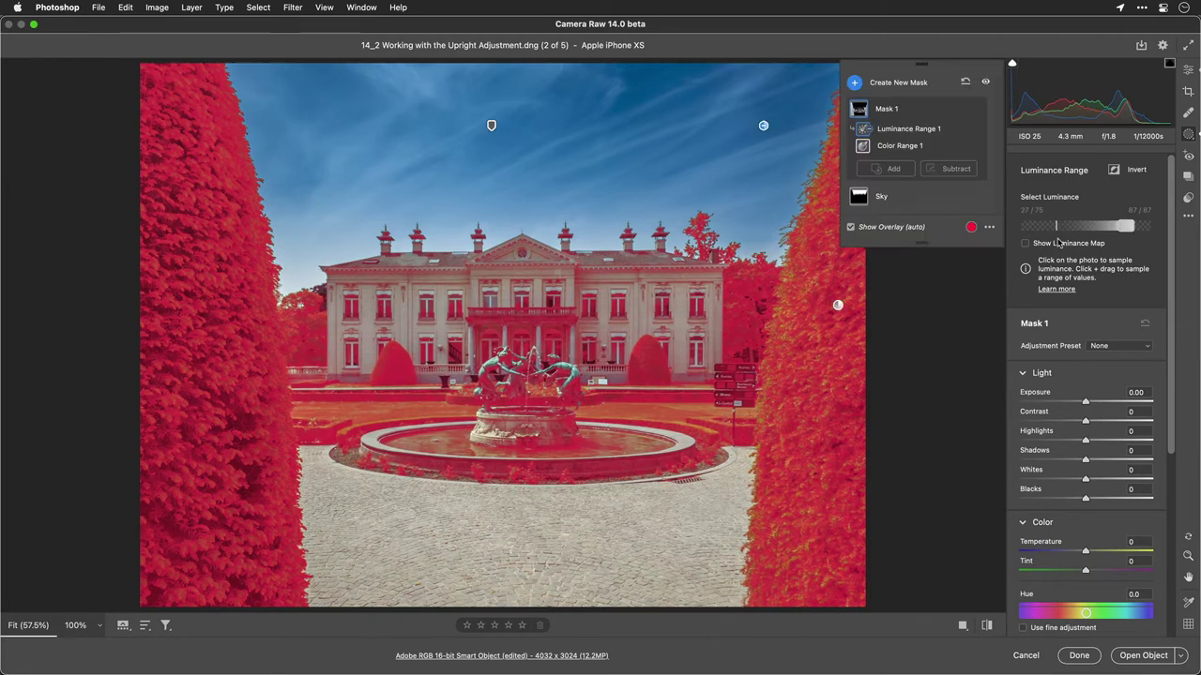
Hide the overlay and set Mask 1 to Exposure -0.05, Temperature -21, Tint -23, Texture +20
{"action": "left_click", "coordinate": [891, 227]}
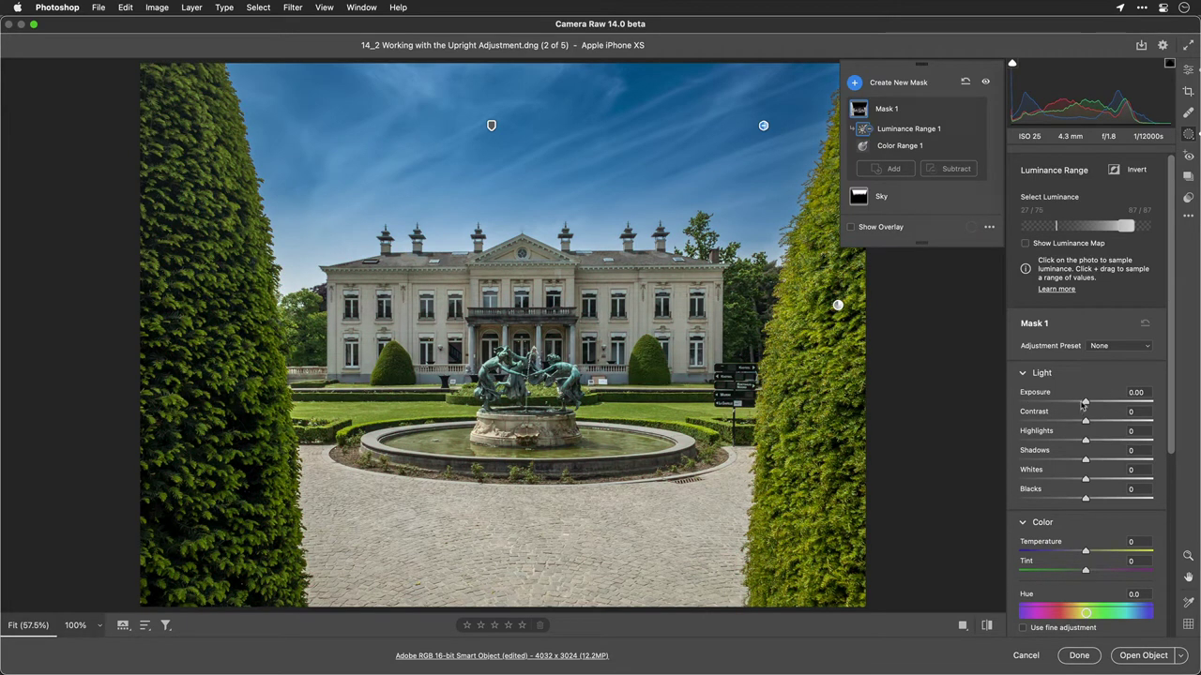
{"action": "mouse_move", "coordinate": [1084, 404]}
{"action": "left_mouse_down"}
{"action": "mouse_move", "coordinate": [1066, 403]}
{"action": "mouse_move", "coordinate": [1085, 403]}
{"action": "left_mouse_up"}
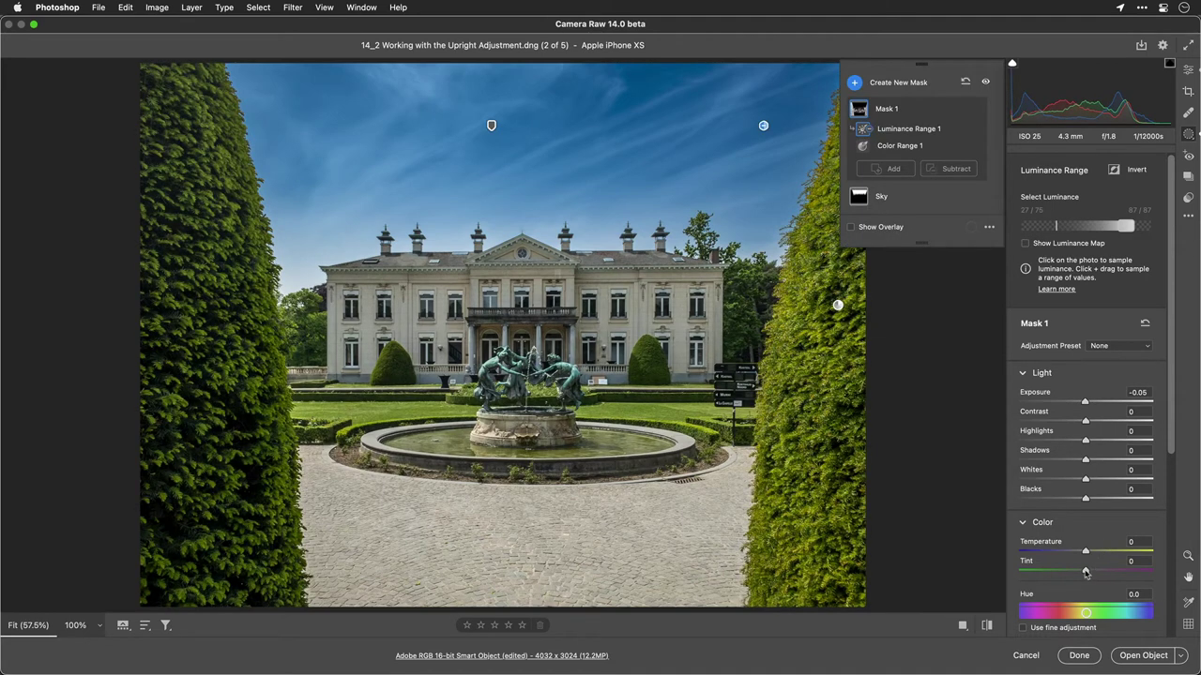
{"action": "left_click_drag", "start_coordinate": [1085, 572], "coordinate": [1069, 554]}
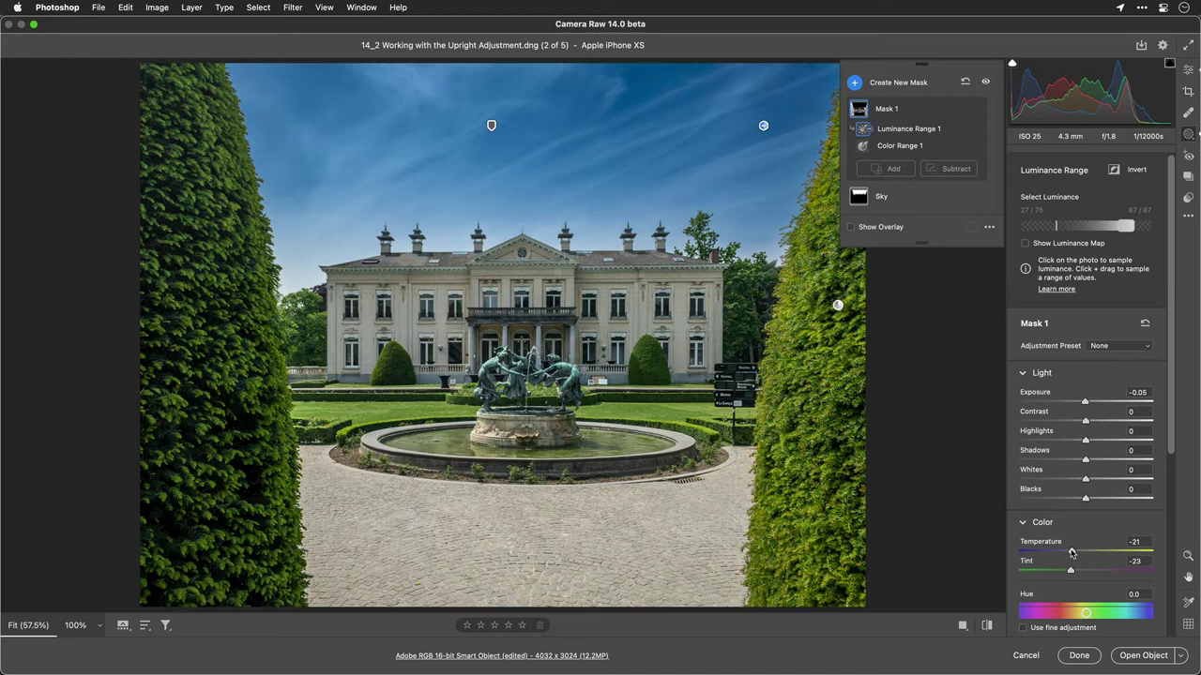
{"action": "scroll", "coordinate": [1086, 482], "scroll_direction": "down", "scroll_amount": 5}
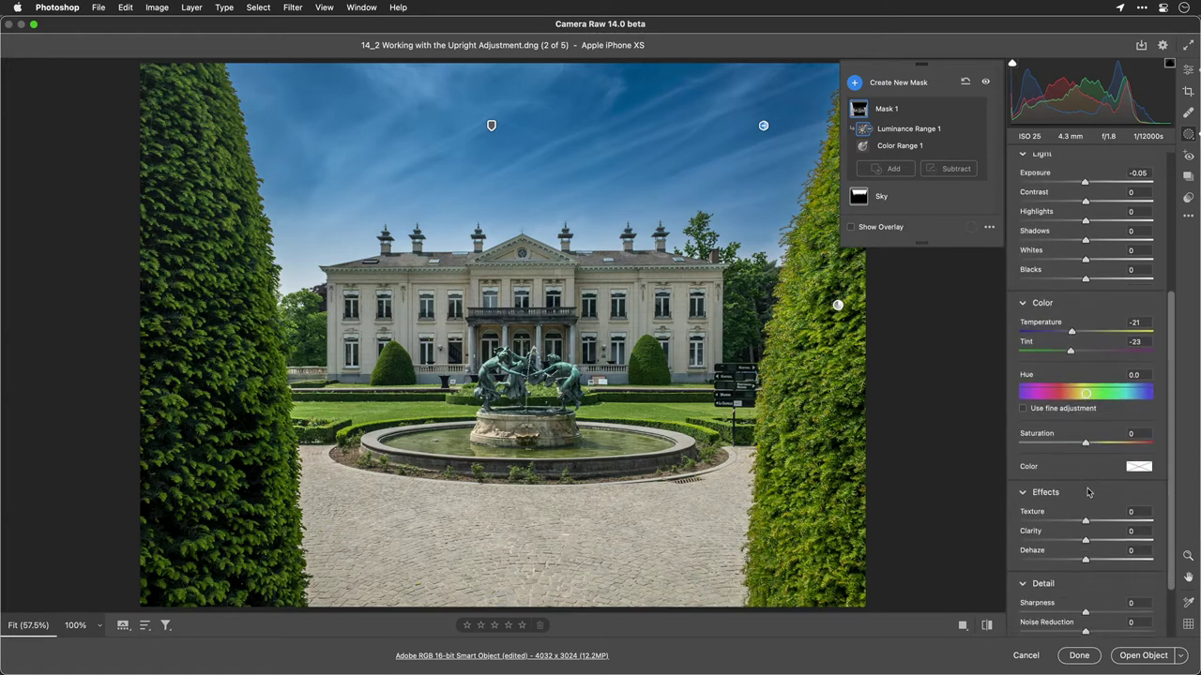
{"action": "mouse_move", "coordinate": [1086, 523]}
{"action": "left_mouse_down"}
{"action": "mouse_move", "coordinate": [1055, 516]}
{"action": "mouse_move", "coordinate": [1114, 515]}
{"action": "mouse_move", "coordinate": [1091, 513]}
{"action": "mouse_move", "coordinate": [1102, 511]}
{"action": "left_mouse_up"}
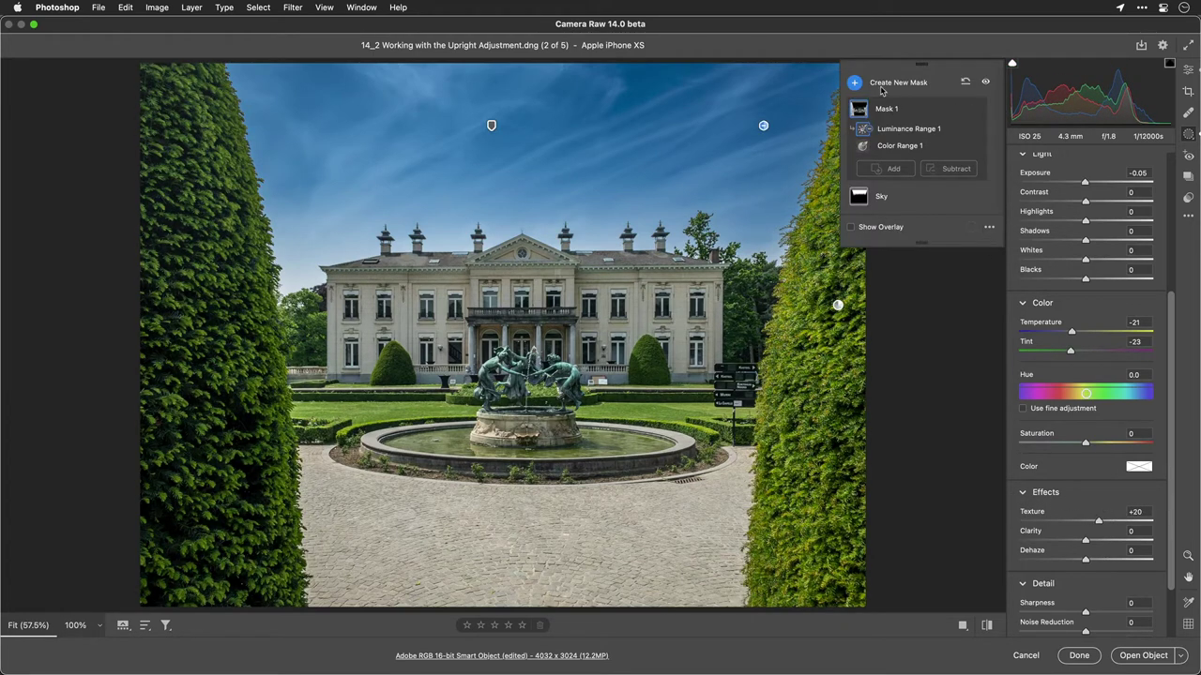
Rename the foliage mask from 'Mask 1' to 'Vegetation'
{"action": "left_click", "coordinate": [958, 111]}
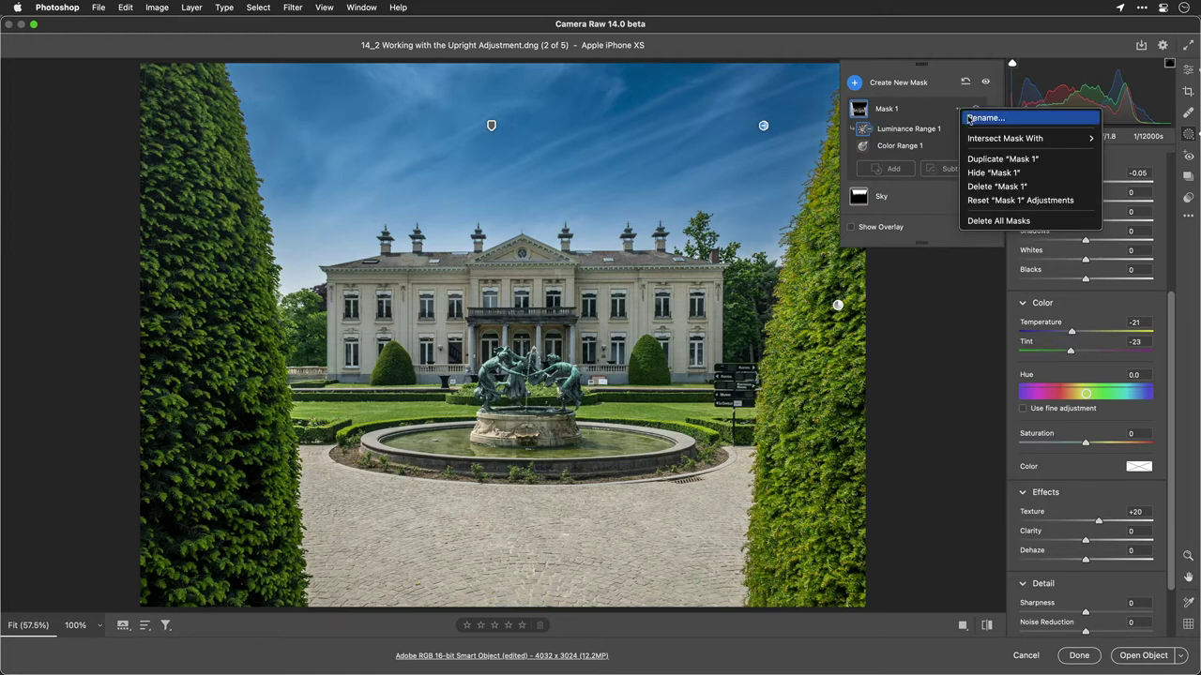
{"action": "left_click", "coordinate": [970, 118]}
{"action": "type", "text": "V"}
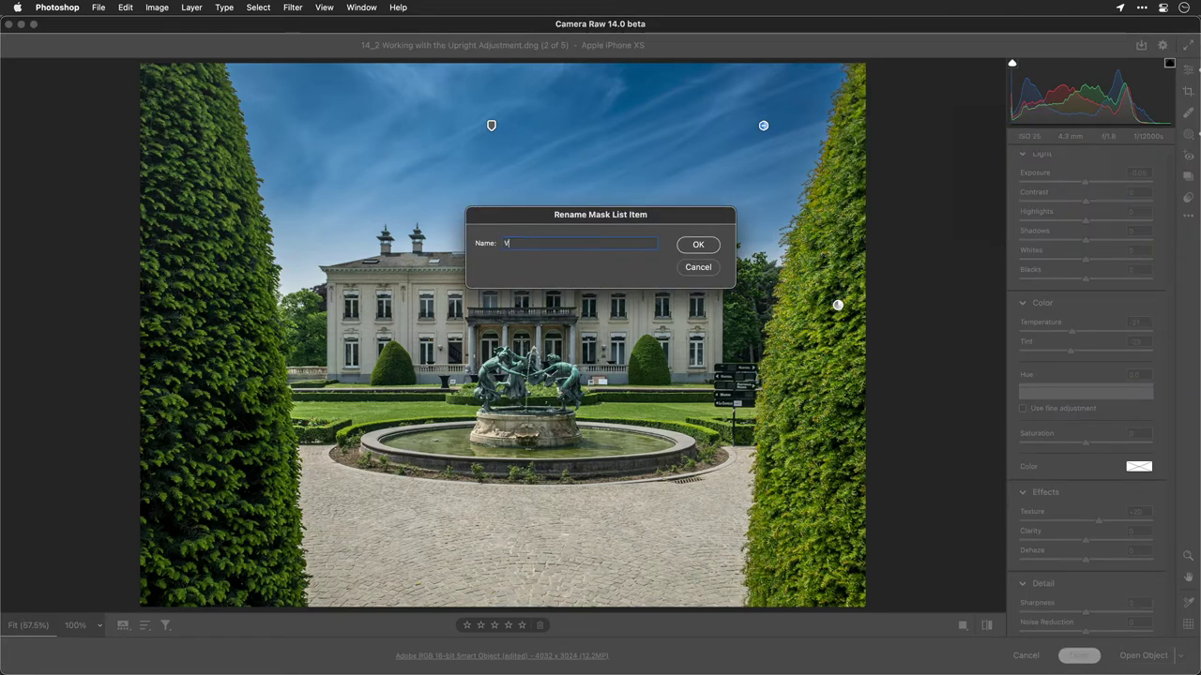
{"action": "type", "text": "egetation"}
{"action": "key", "text": "Return"}
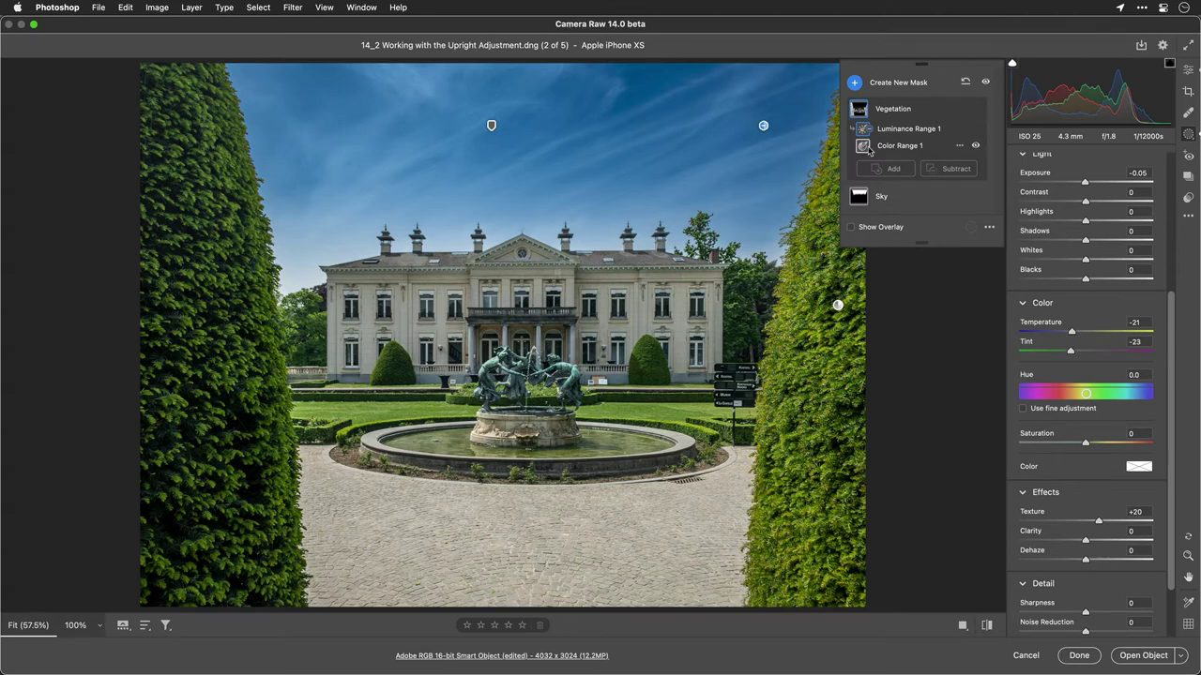
{"action": "mouse_move", "coordinate": [870, 150]}
Create a new Luminance Range mask sampled from ground and sky, giving range 48/73–100/100
{"action": "left_click", "coordinate": [855, 83]}
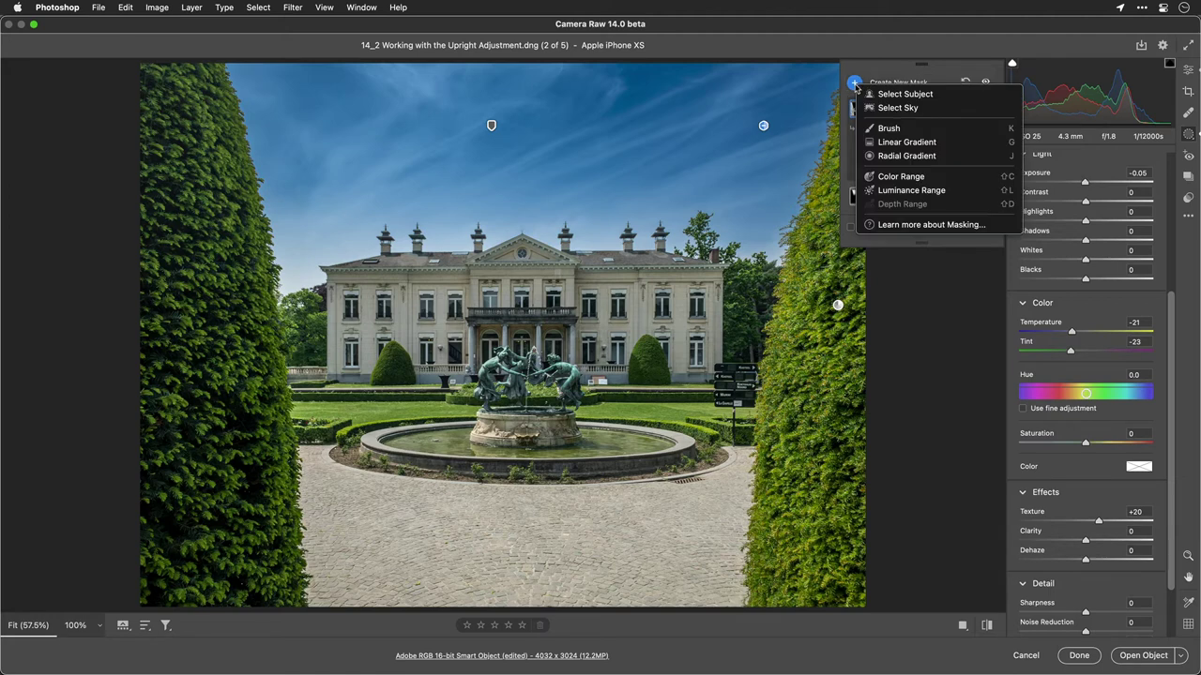
{"action": "left_click", "coordinate": [919, 194]}
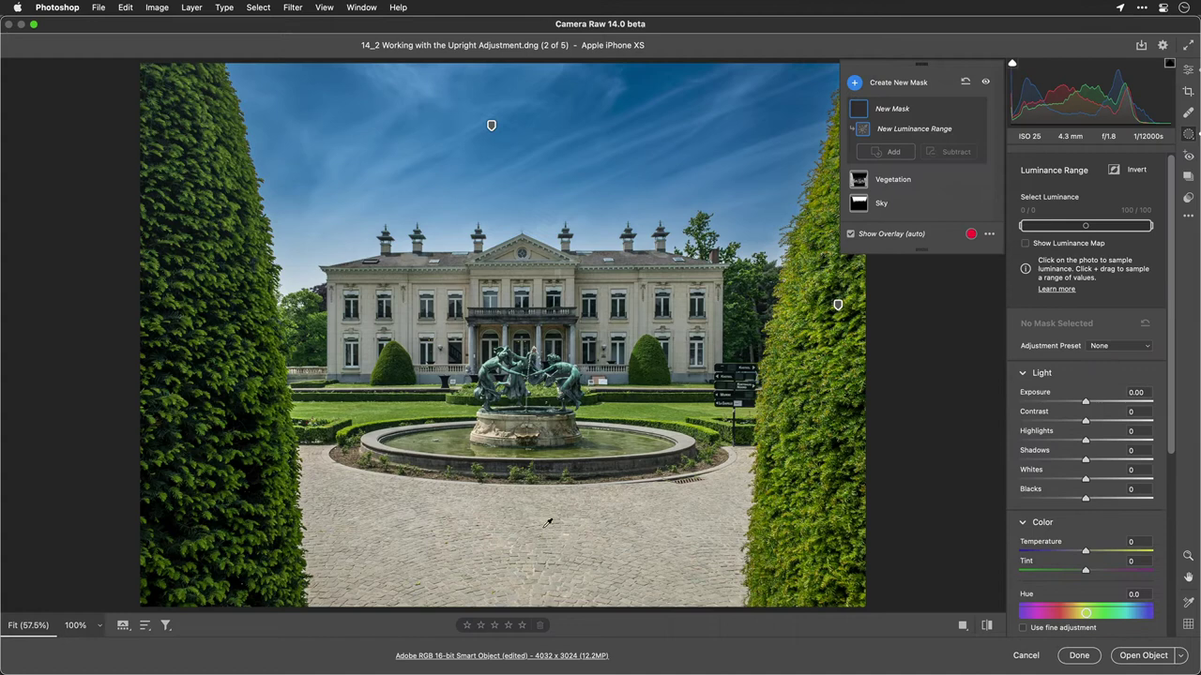
{"action": "left_click", "coordinate": [494, 525]}
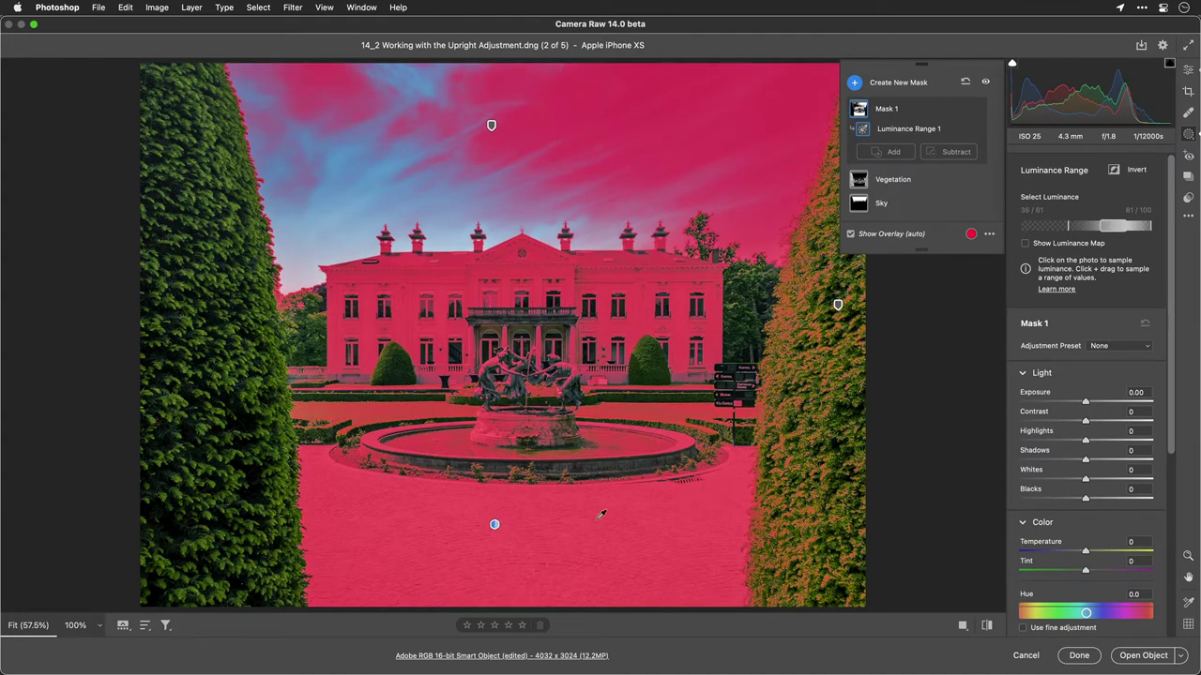
{"action": "left_click", "coordinate": [607, 523]}
{"action": "key", "text": "alt"}
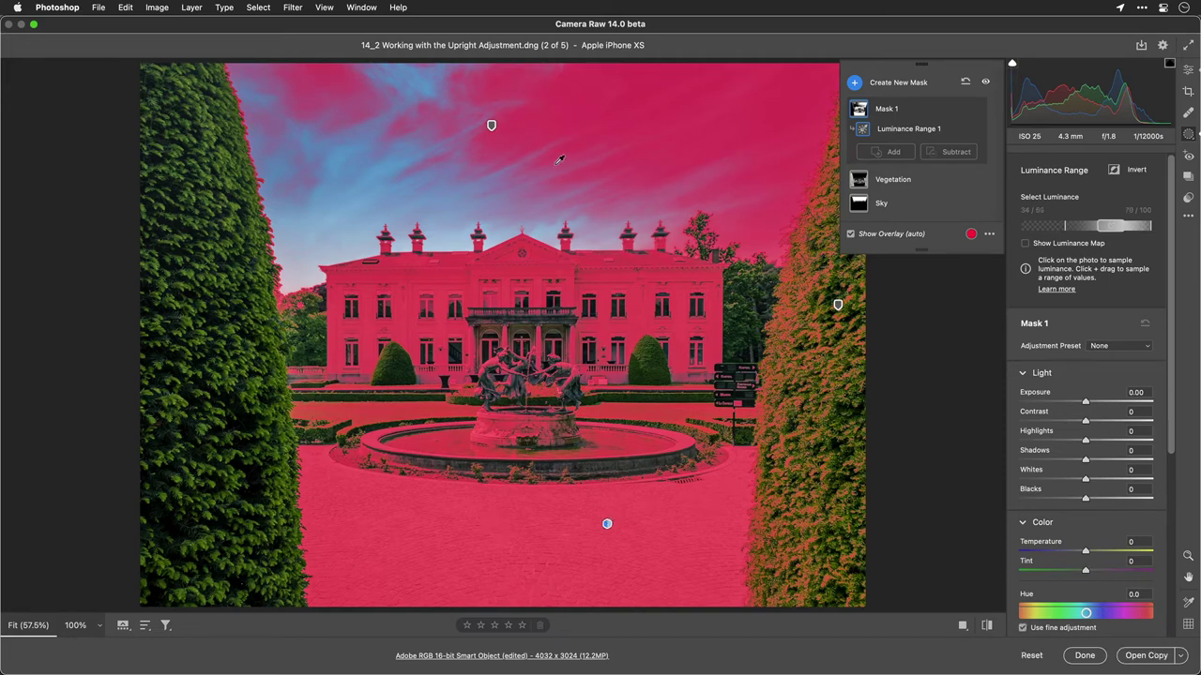
{"action": "left_click", "coordinate": [562, 124]}
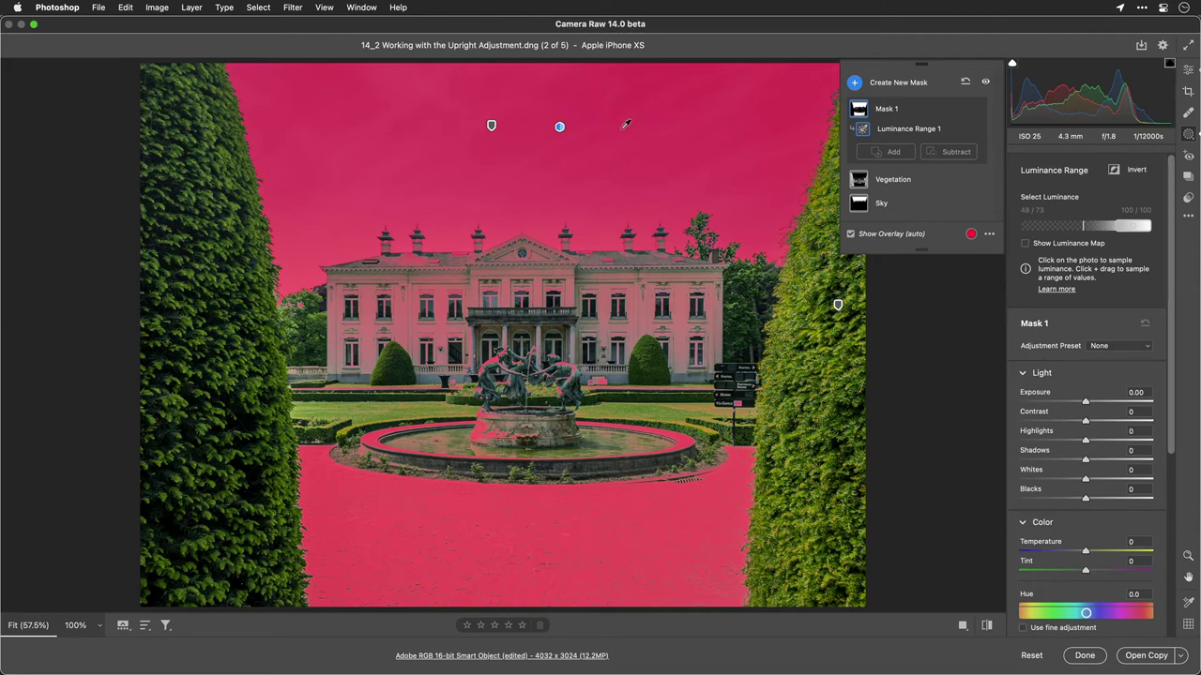
{"action": "key", "text": "alt+shift"}
{"action": "key", "text": "shift"}
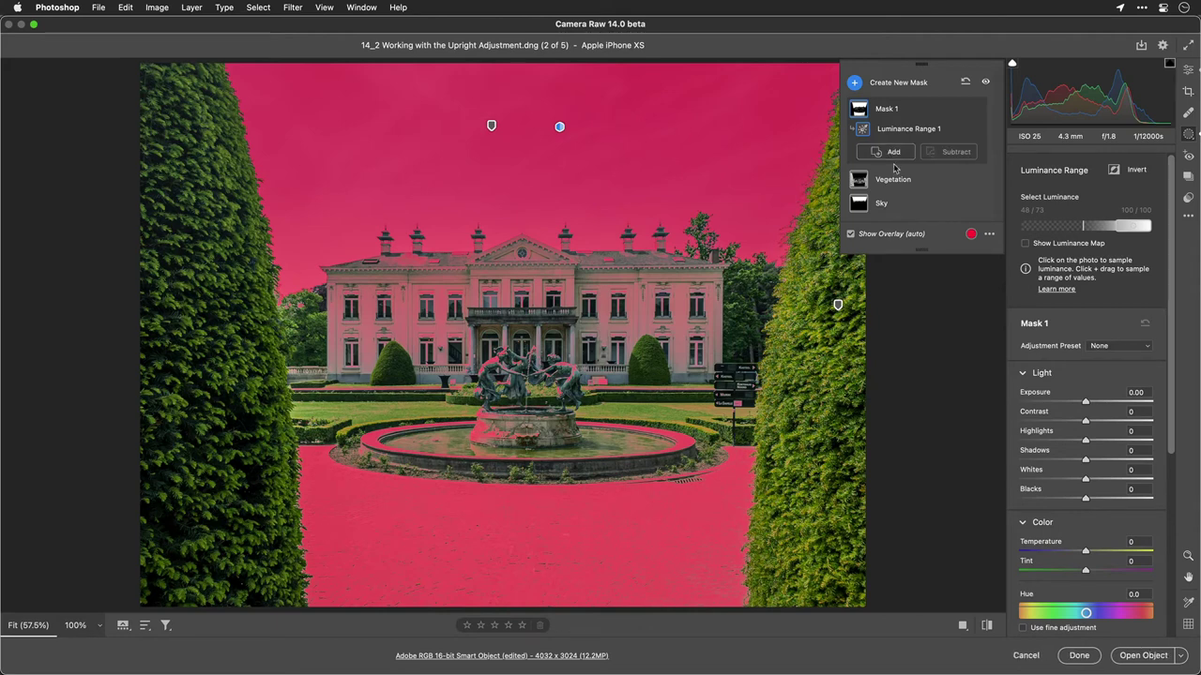
{"action": "left_click", "coordinate": [952, 152]}
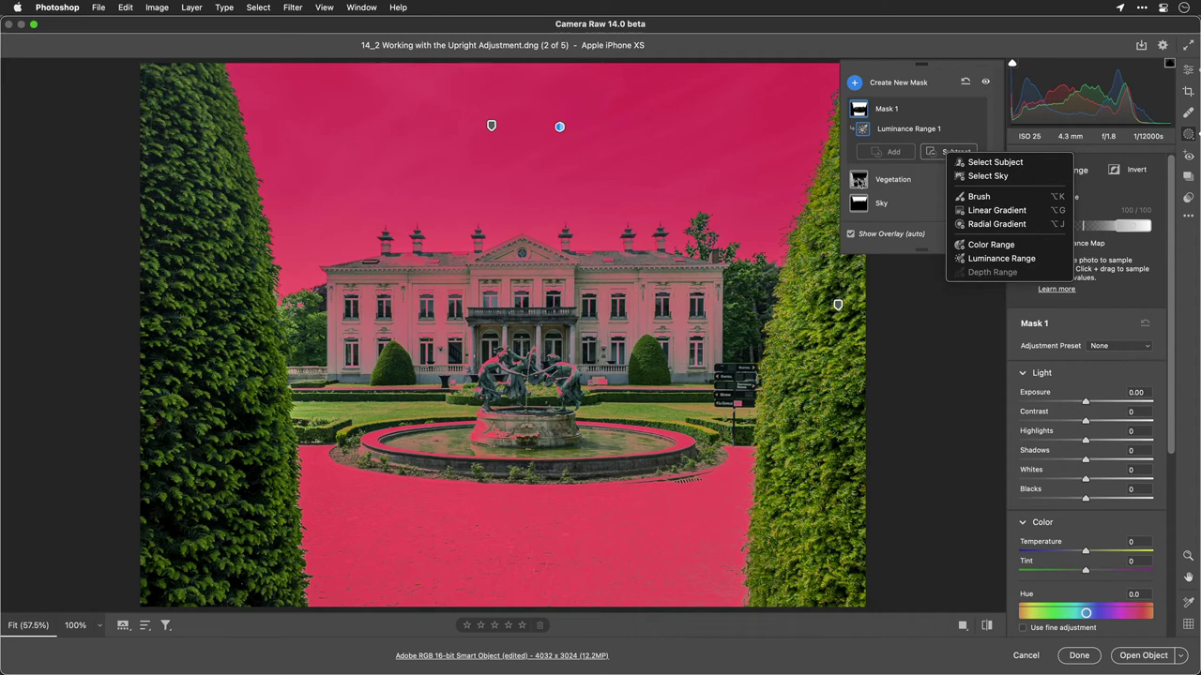
Subtract a sky-sampled Luminance Range set to 64/96–100/100 from Mask 1
{"action": "left_click", "coordinate": [973, 259]}
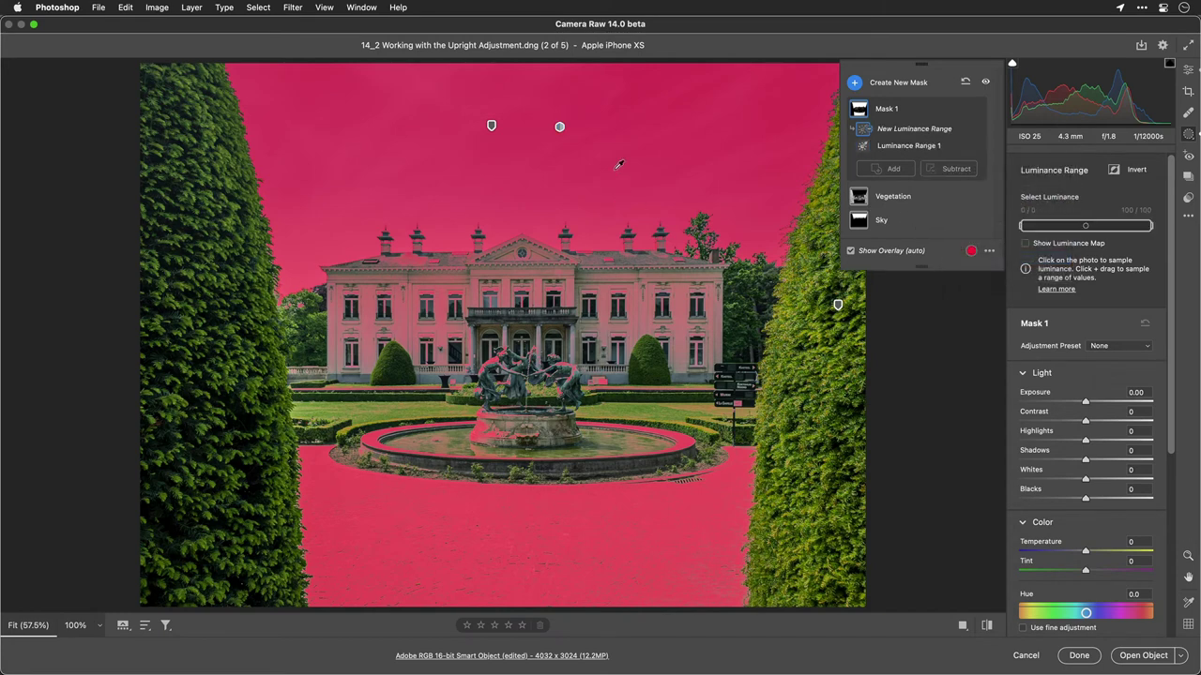
{"action": "left_click", "coordinate": [617, 167]}
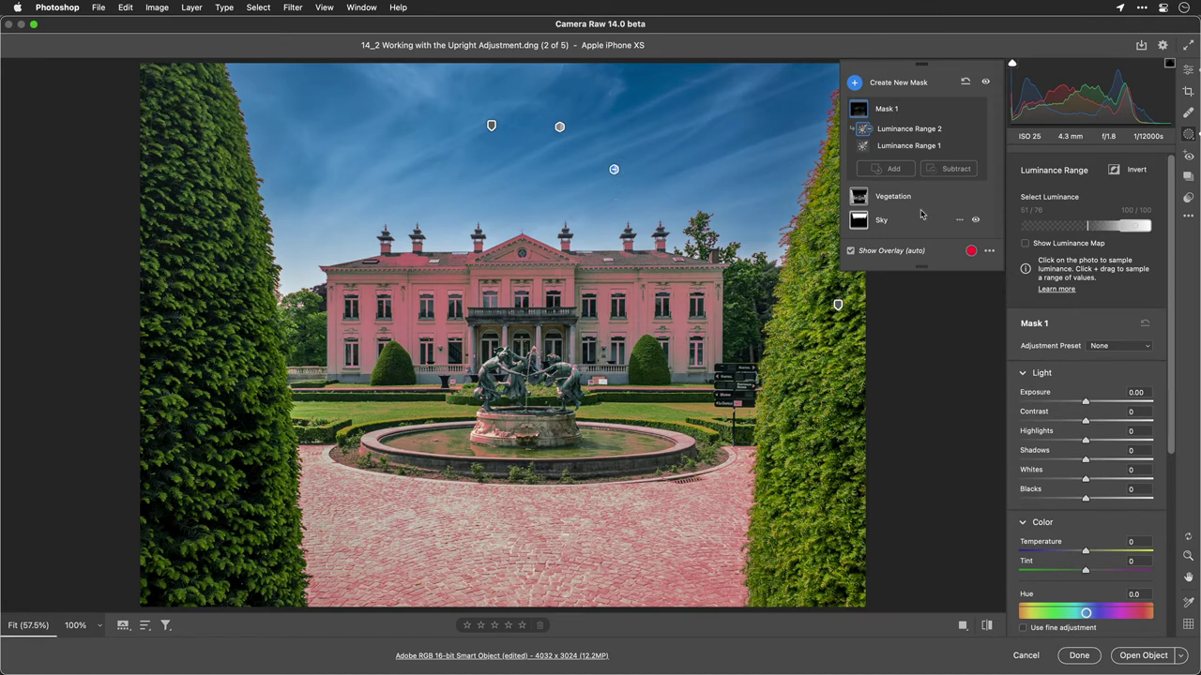
{"action": "mouse_move", "coordinate": [1117, 229]}
{"action": "left_mouse_down"}
{"action": "mouse_move", "coordinate": [1144, 233]}
{"action": "mouse_move", "coordinate": [1087, 239]}
{"action": "mouse_move", "coordinate": [1103, 242]}
{"action": "left_mouse_up"}
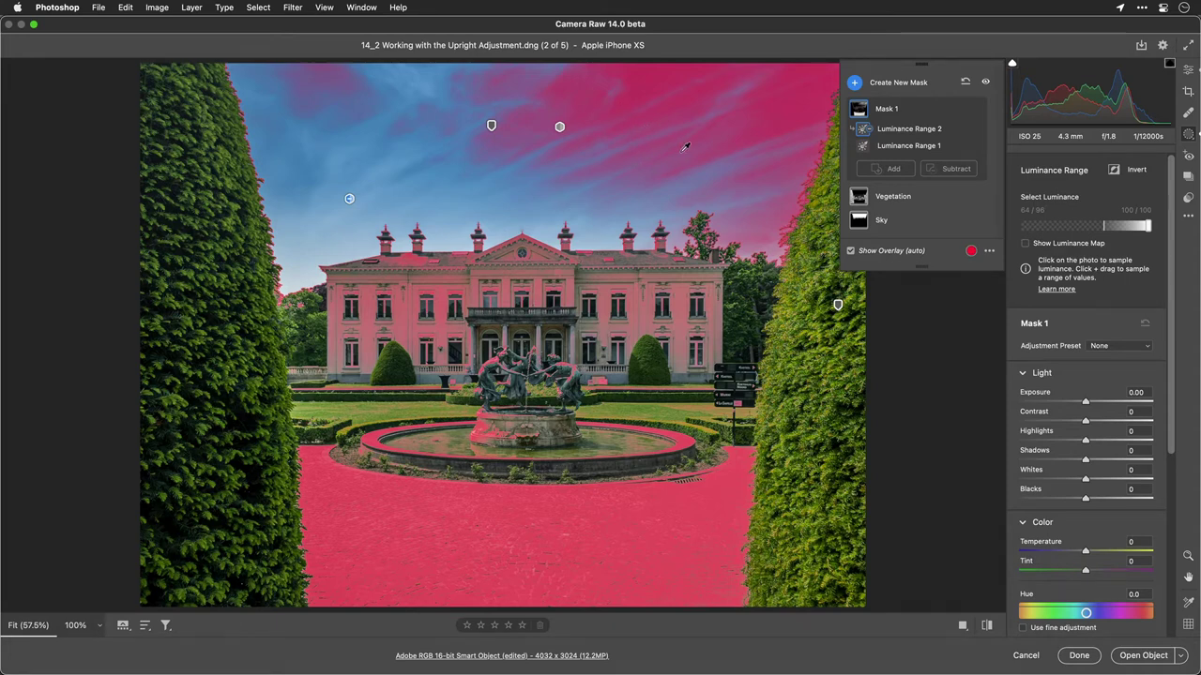
{"action": "left_click", "coordinate": [947, 169]}
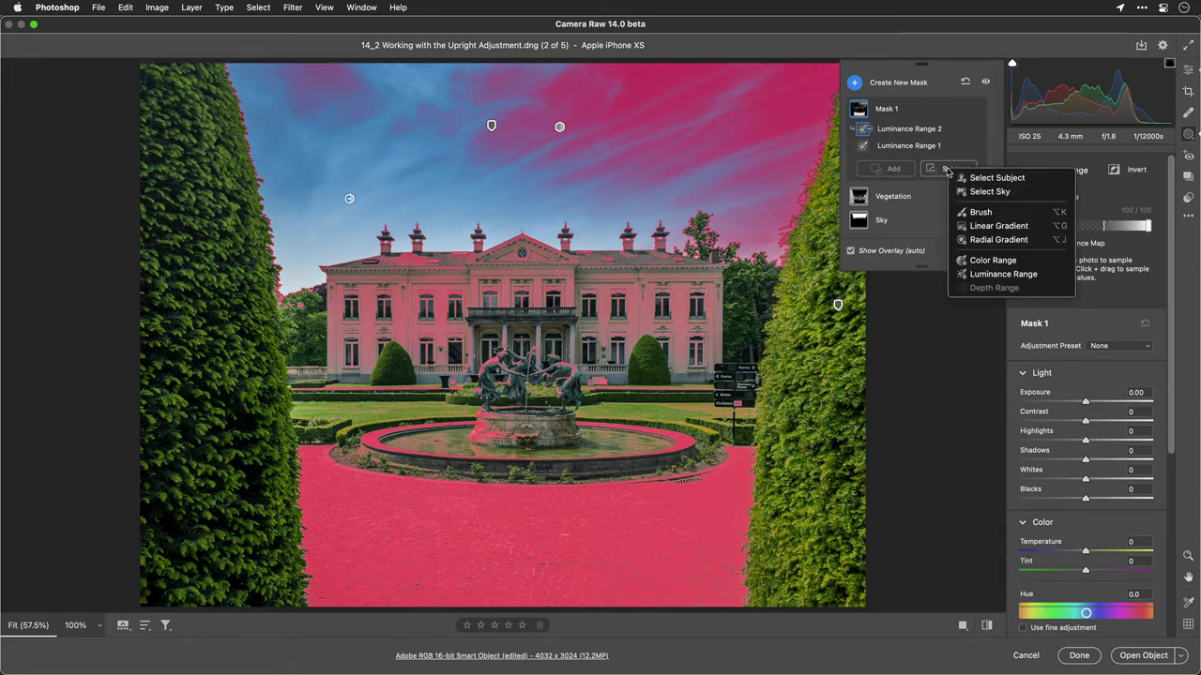
Brush the remaining sky and the fountain rim out of Mask 1, brush size 14, Feather 46
{"action": "left_click", "coordinate": [982, 214]}
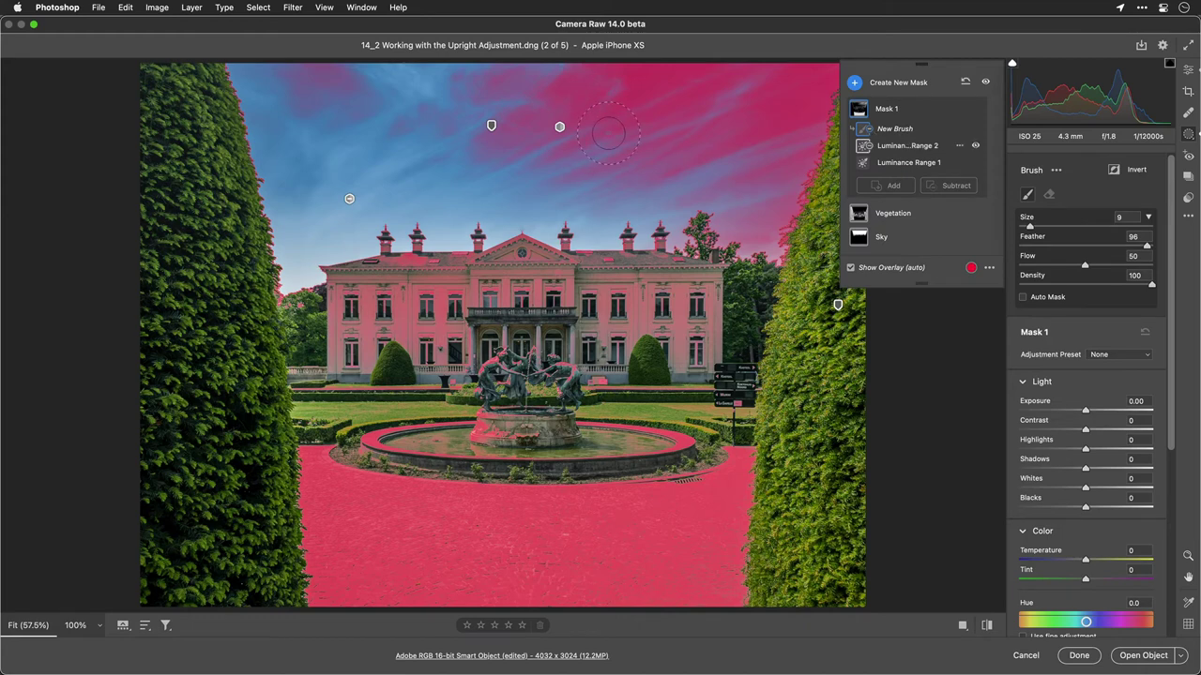
{"action": "key", "text": "bracketright"}
{"action": "key", "text": "bracketright"}
{"action": "key", "text": "bracketright"}
{"action": "key", "text": "bracketright"}
{"action": "key", "text": "bracketright"}
{"action": "key", "text": "bracketright"}
{"action": "key", "text": "bracketright"}
{"action": "key", "text": "bracketright"}
{"action": "key", "text": "bracketright"}
{"action": "key", "text": "bracketright"}
{"action": "key", "text": "bracketright"}
{"action": "key", "text": "bracketright"}
{"action": "key", "text": "bracketright"}
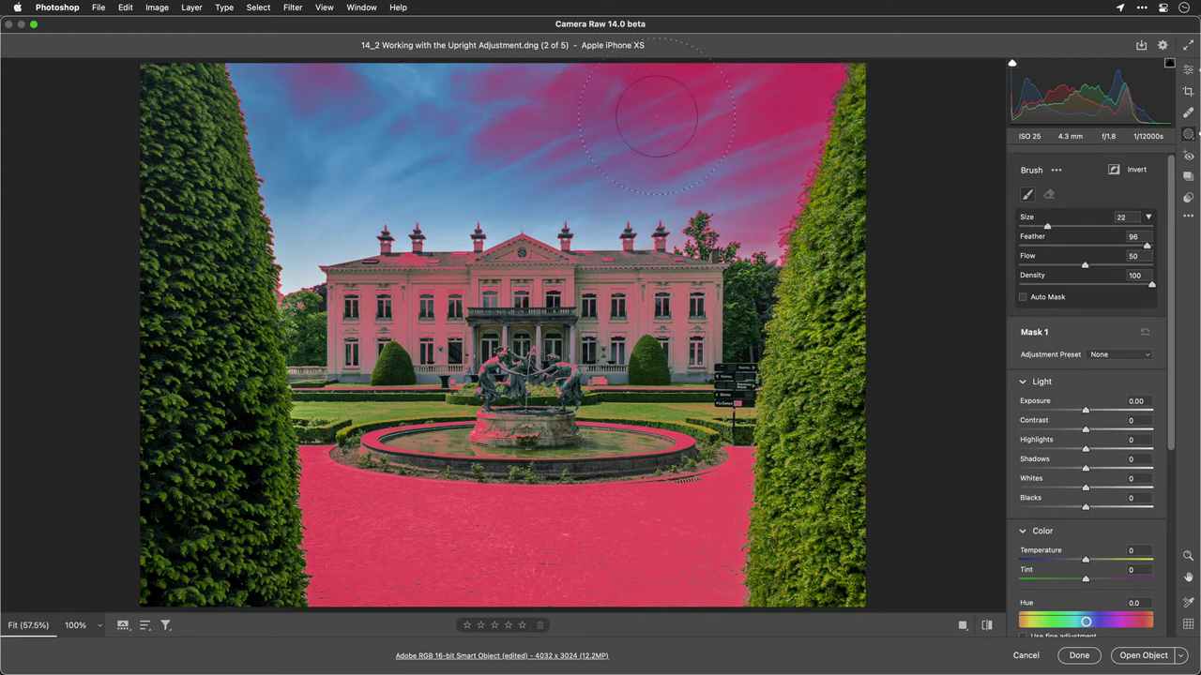
{"action": "mouse_move", "coordinate": [657, 115]}
{"action": "left_mouse_down"}
{"action": "mouse_move", "coordinate": [601, 124]}
{"action": "mouse_move", "coordinate": [595, 170]}
{"action": "mouse_move", "coordinate": [663, 111]}
{"action": "mouse_move", "coordinate": [810, 135]}
{"action": "mouse_move", "coordinate": [743, 235]}
{"action": "mouse_move", "coordinate": [848, 138]}
{"action": "mouse_move", "coordinate": [824, 110]}
{"action": "mouse_move", "coordinate": [839, 68]}
{"action": "mouse_move", "coordinate": [796, 172]}
{"action": "mouse_move", "coordinate": [727, 258]}
{"action": "mouse_move", "coordinate": [645, 277]}
{"action": "mouse_move", "coordinate": [794, 255]}
{"action": "mouse_move", "coordinate": [582, 230]}
{"action": "mouse_move", "coordinate": [315, 274]}
{"action": "mouse_move", "coordinate": [514, 259]}
{"action": "mouse_move", "coordinate": [362, 256]}
{"action": "mouse_move", "coordinate": [466, 241]}
{"action": "mouse_move", "coordinate": [364, 271]}
{"action": "mouse_move", "coordinate": [387, 263]}
{"action": "mouse_move", "coordinate": [295, 241]}
{"action": "mouse_move", "coordinate": [247, 102]}
{"action": "mouse_move", "coordinate": [255, 83]}
{"action": "mouse_move", "coordinate": [414, 90]}
{"action": "mouse_move", "coordinate": [244, 62]}
{"action": "mouse_move", "coordinate": [676, 46]}
{"action": "mouse_move", "coordinate": [268, 104]}
{"action": "left_mouse_up"}
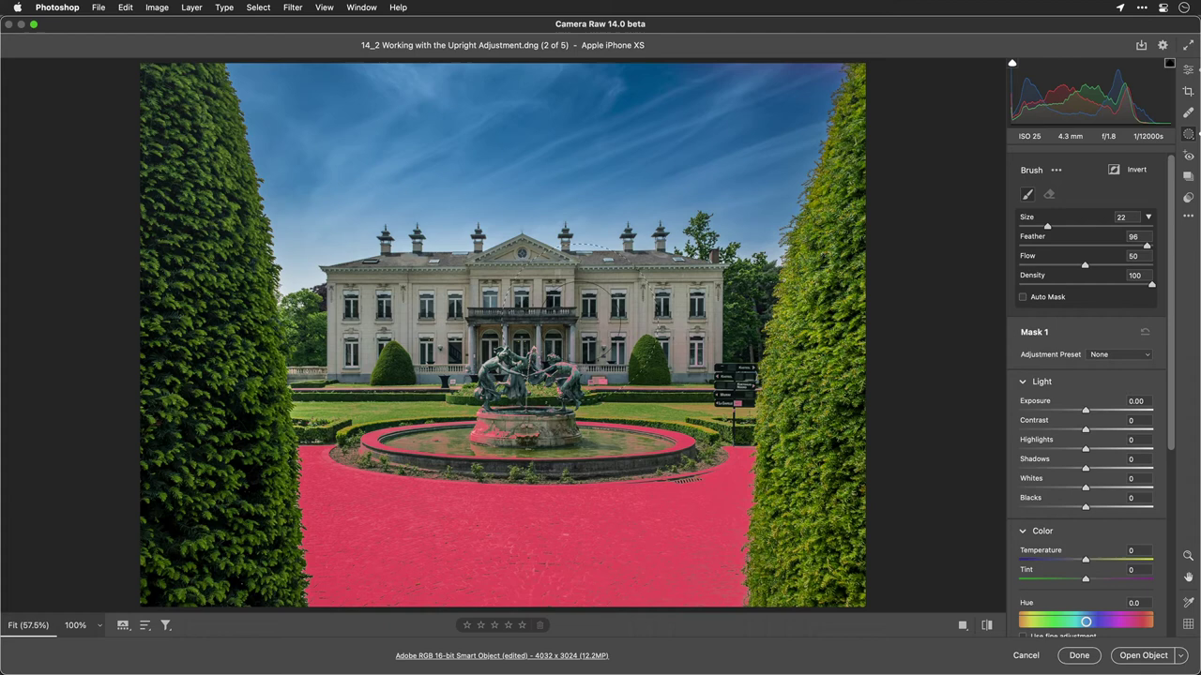
{"action": "key", "text": "bracketleft"}
{"action": "key", "text": "bracketleft"}
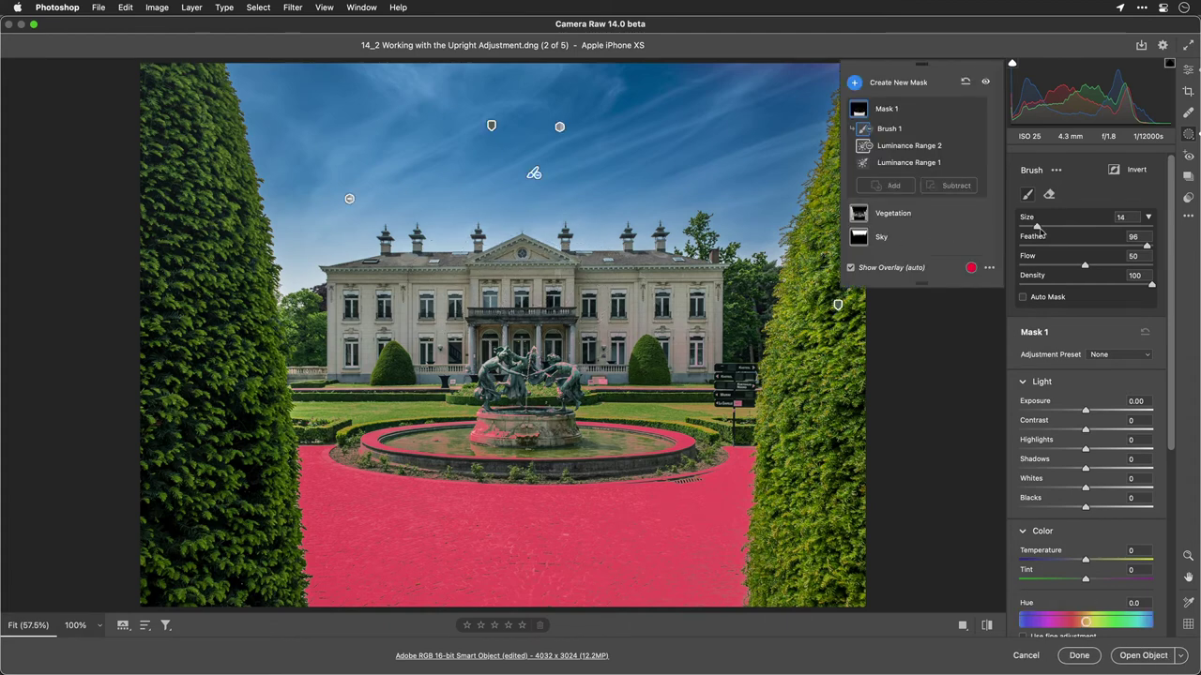
{"action": "left_click_drag", "start_coordinate": [1141, 248], "coordinate": [1091, 245]}
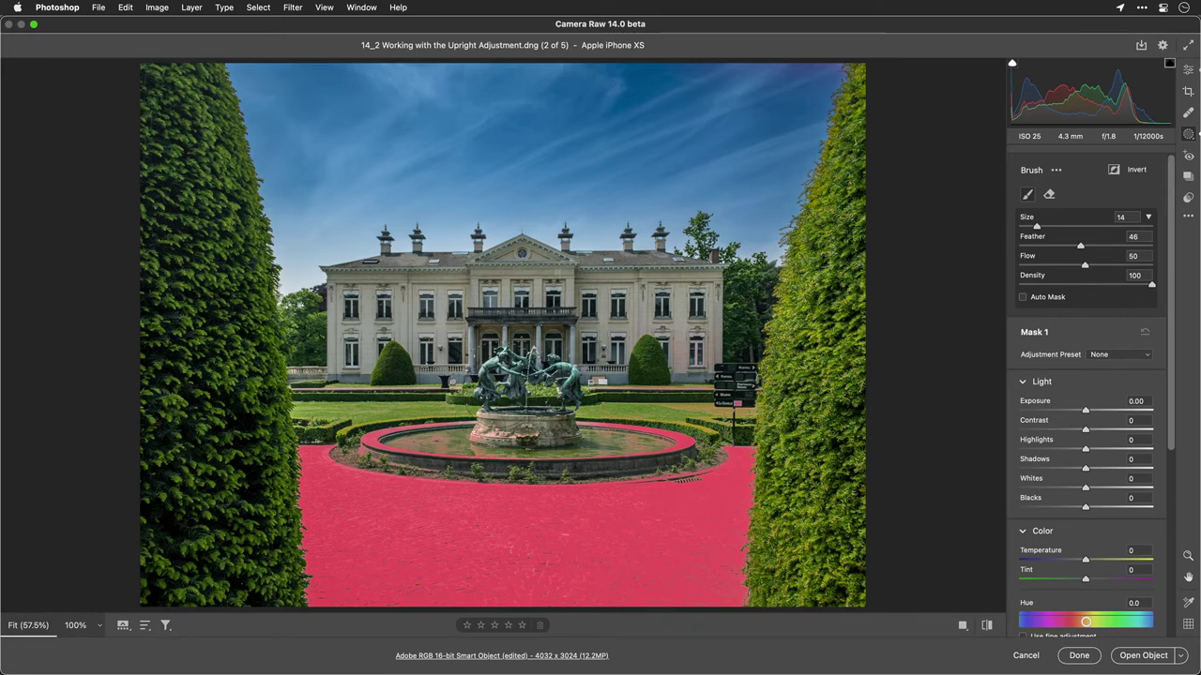
{"action": "mouse_move", "coordinate": [506, 422]}
{"action": "left_mouse_down"}
{"action": "mouse_move", "coordinate": [403, 448]}
{"action": "mouse_move", "coordinate": [370, 441]}
{"action": "mouse_move", "coordinate": [600, 424]}
{"action": "mouse_move", "coordinate": [689, 441]}
{"action": "left_mouse_up"}
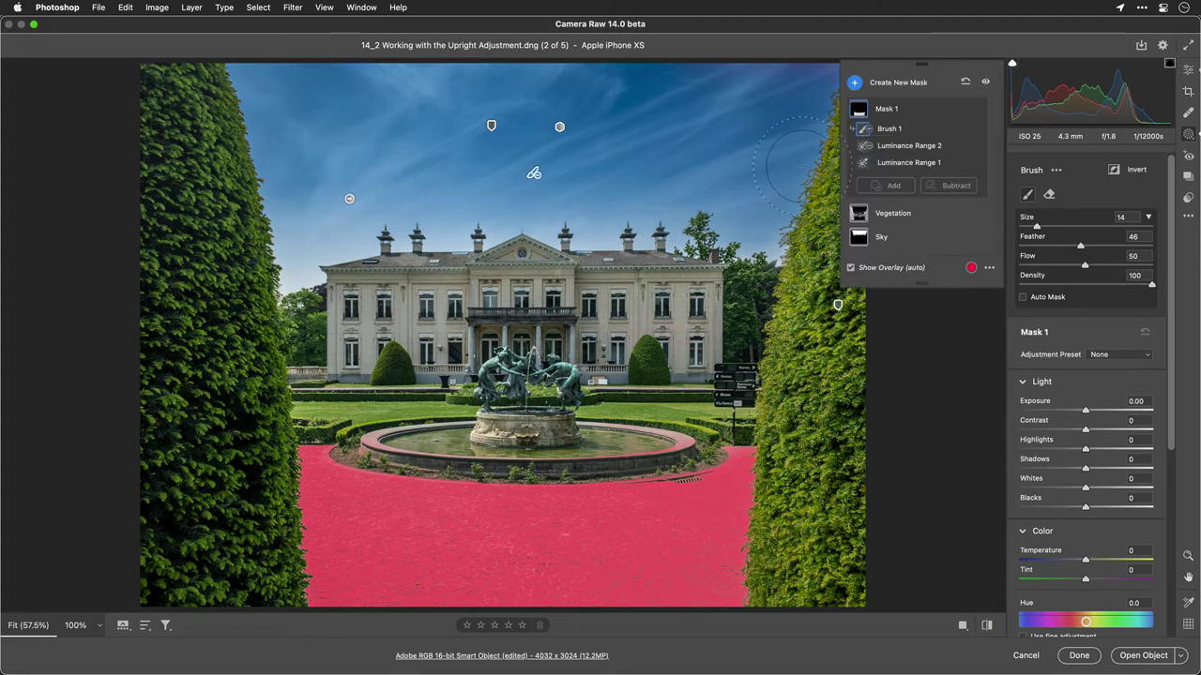
Subtract a linear gradient running from the fountain down over the foreground, with its start moved lower
{"action": "left_click", "coordinate": [945, 187]}
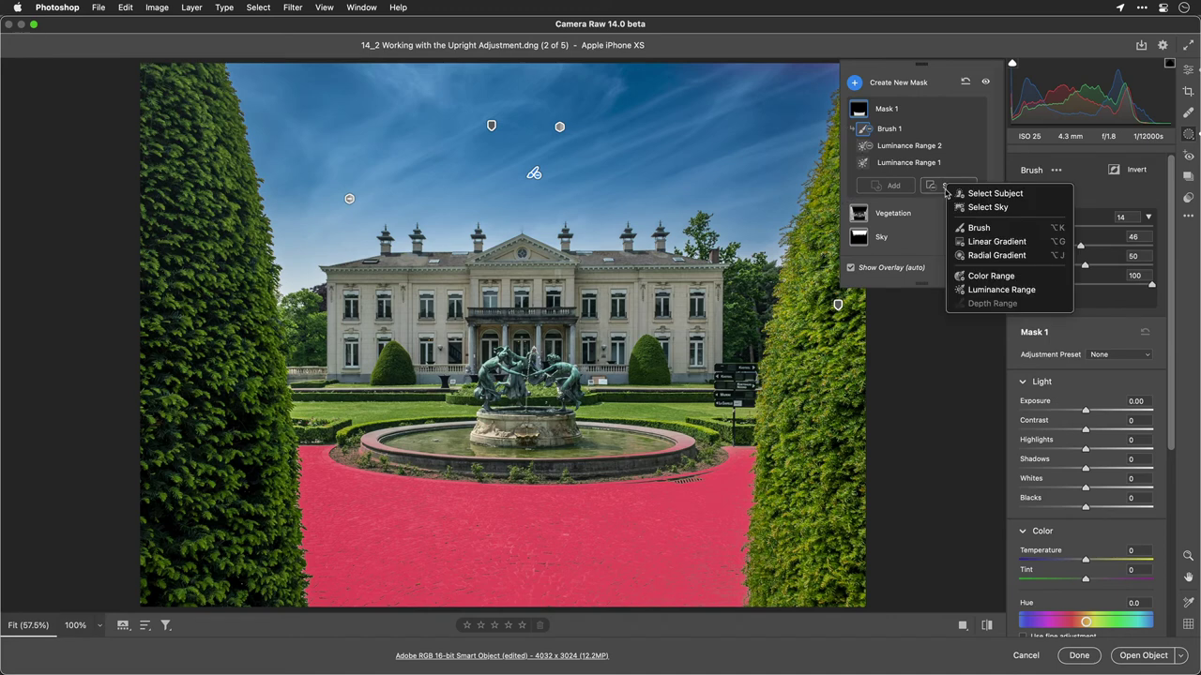
{"action": "left_click", "coordinate": [986, 242]}
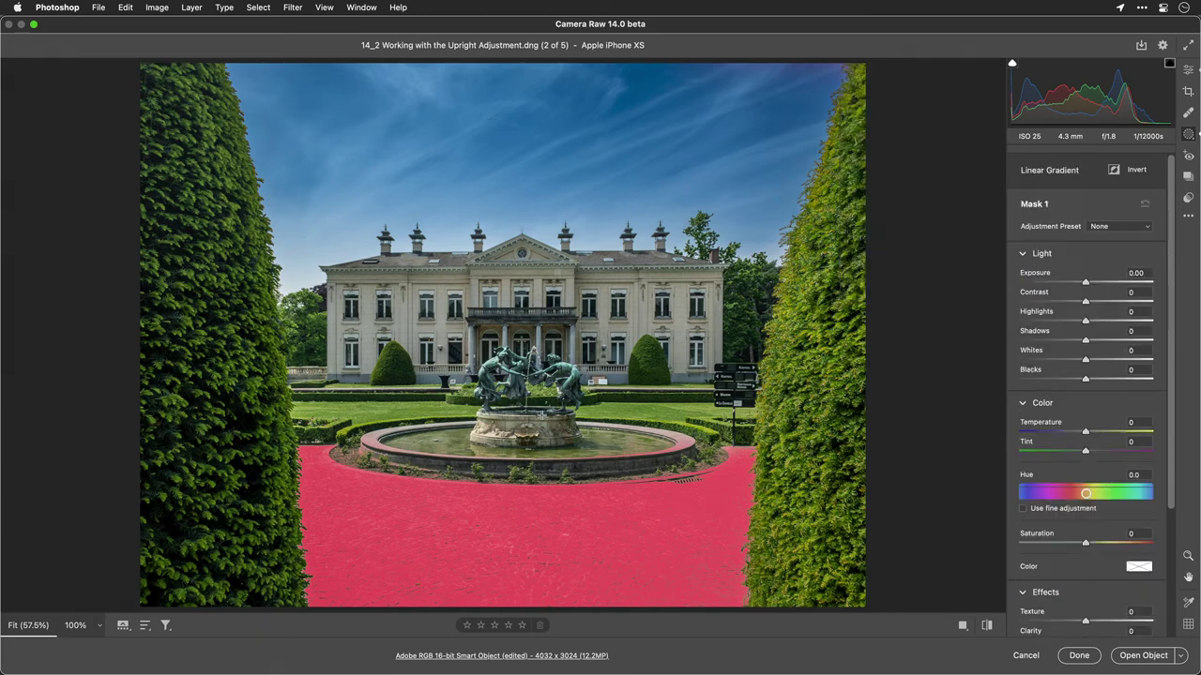
{"action": "mouse_move", "coordinate": [542, 415]}
{"action": "left_mouse_down"}
{"action": "mouse_move", "coordinate": [543, 591]}
{"action": "mouse_move", "coordinate": [543, 443]}
{"action": "mouse_move", "coordinate": [572, 487]}
{"action": "mouse_move", "coordinate": [543, 609]}
{"action": "left_mouse_up"}
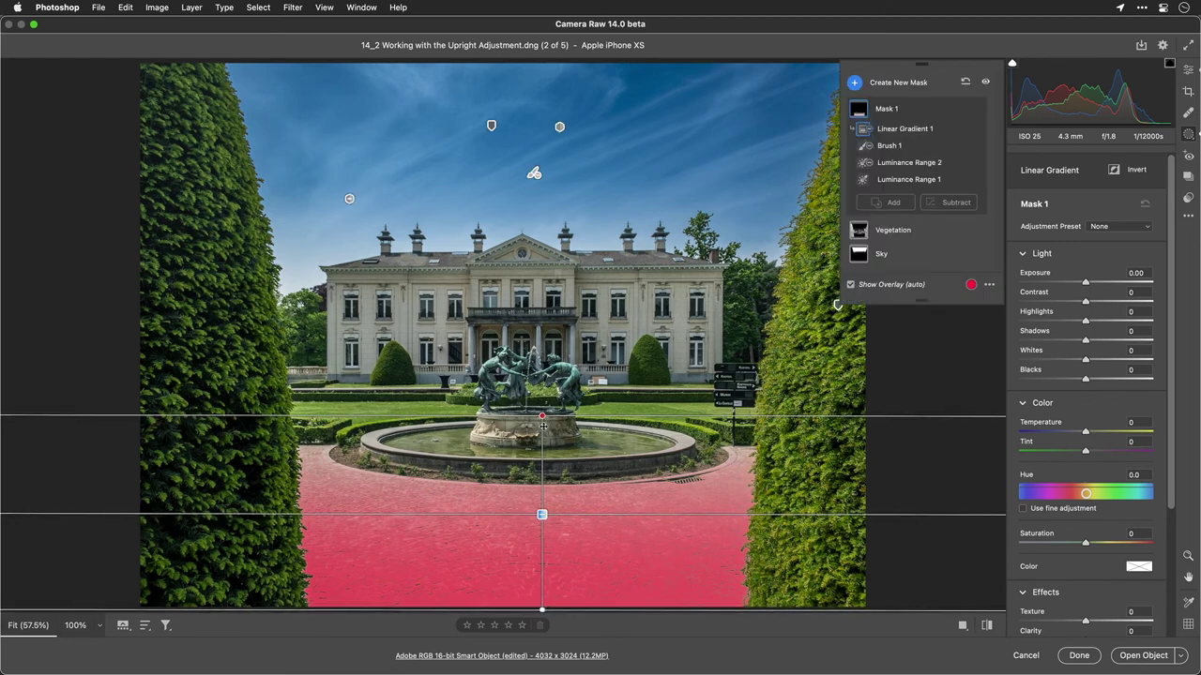
{"action": "mouse_move", "coordinate": [542, 417]}
{"action": "left_mouse_down"}
{"action": "mouse_move", "coordinate": [543, 462]}
{"action": "mouse_move", "coordinate": [544, 437]}
{"action": "left_mouse_up"}
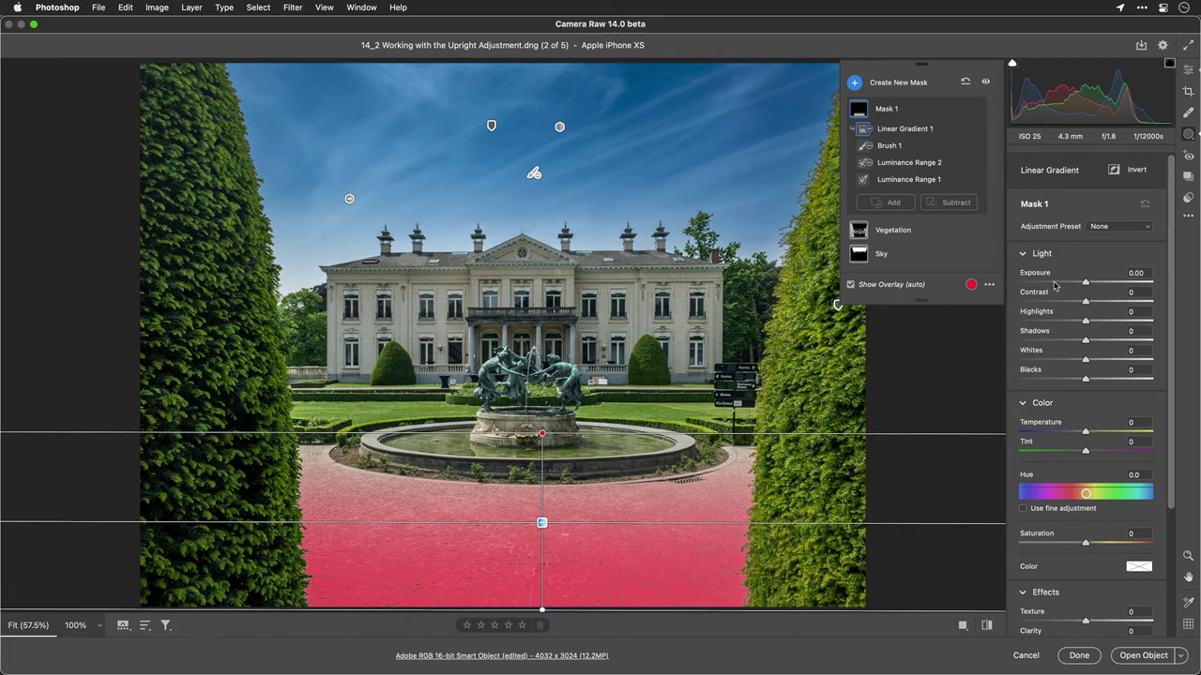
Set the foreground mask to Exposure -2.10, Contrast +26, Highlights -26, Texture +47 and Clarity +45
{"action": "left_click_drag", "start_coordinate": [1054, 286], "coordinate": [1049, 285]}
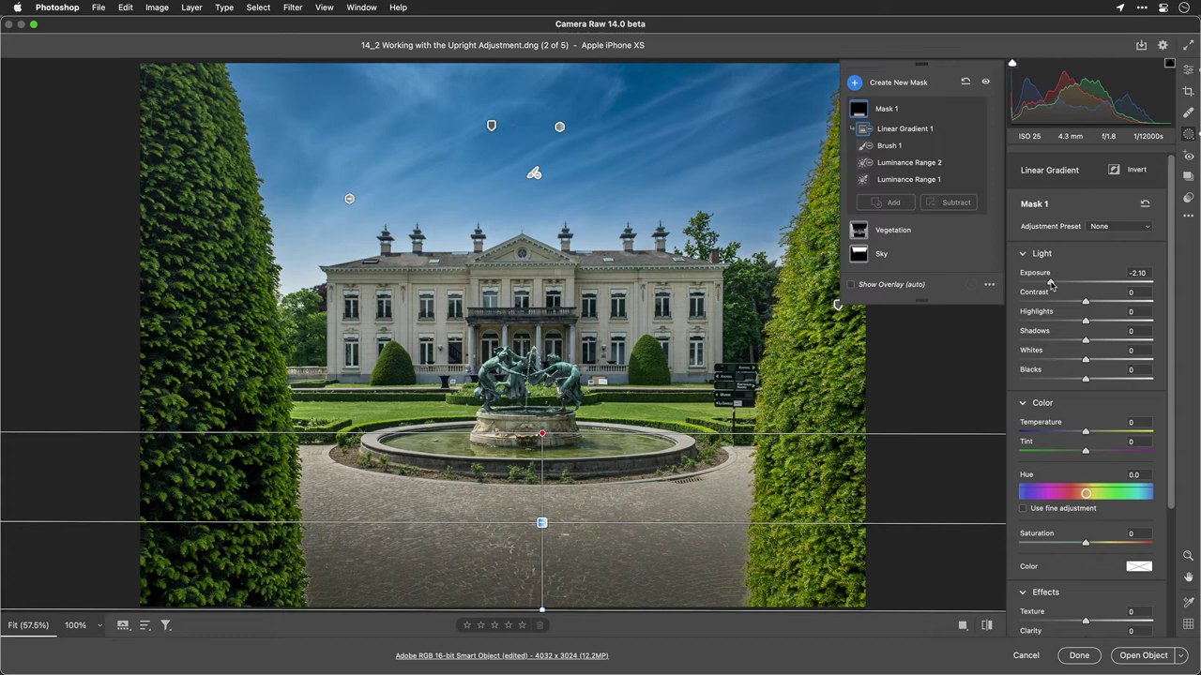
{"action": "left_click_drag", "start_coordinate": [1086, 321], "coordinate": [1104, 305]}
{"action": "scroll", "coordinate": [1096, 581], "scroll_direction": "down", "scroll_amount": 2}
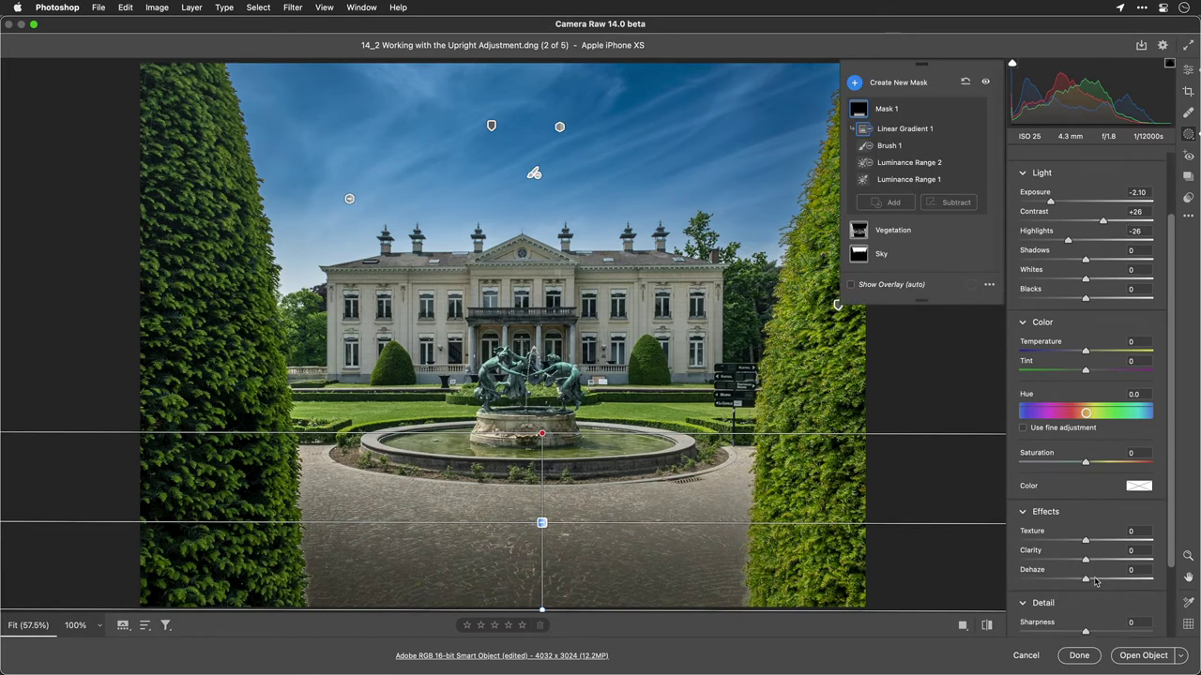
{"action": "scroll", "coordinate": [1095, 582], "scroll_direction": "down", "scroll_amount": 1}
{"action": "left_click", "coordinate": [1119, 516]}
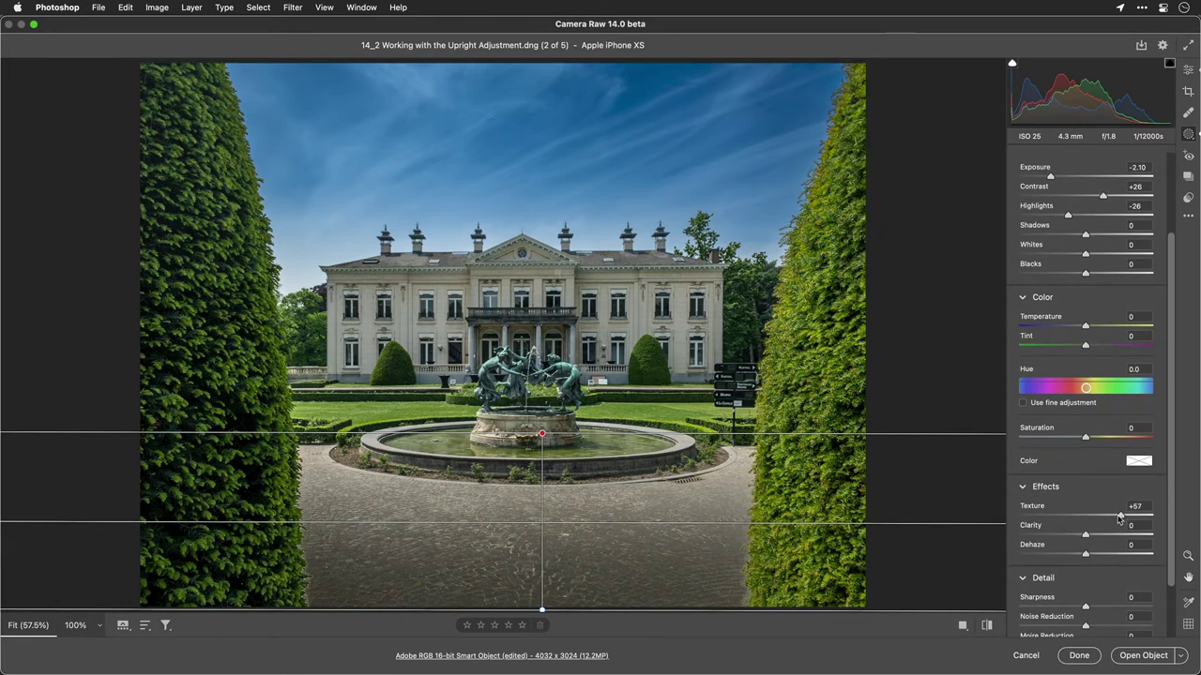
{"action": "left_click_drag", "start_coordinate": [1119, 518], "coordinate": [1114, 519]}
{"action": "left_click", "coordinate": [1115, 534]}
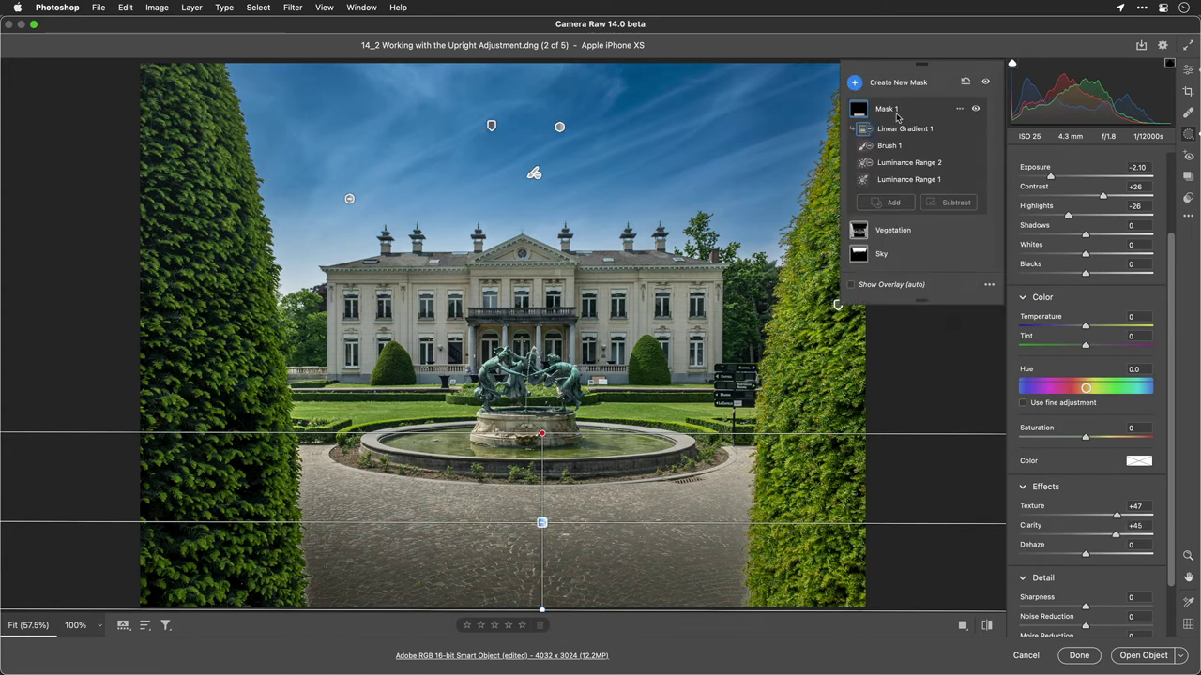
Toggle Mask 1 off and on twice to compare the darkened foreground with the original
{"action": "left_click", "coordinate": [975, 110]}
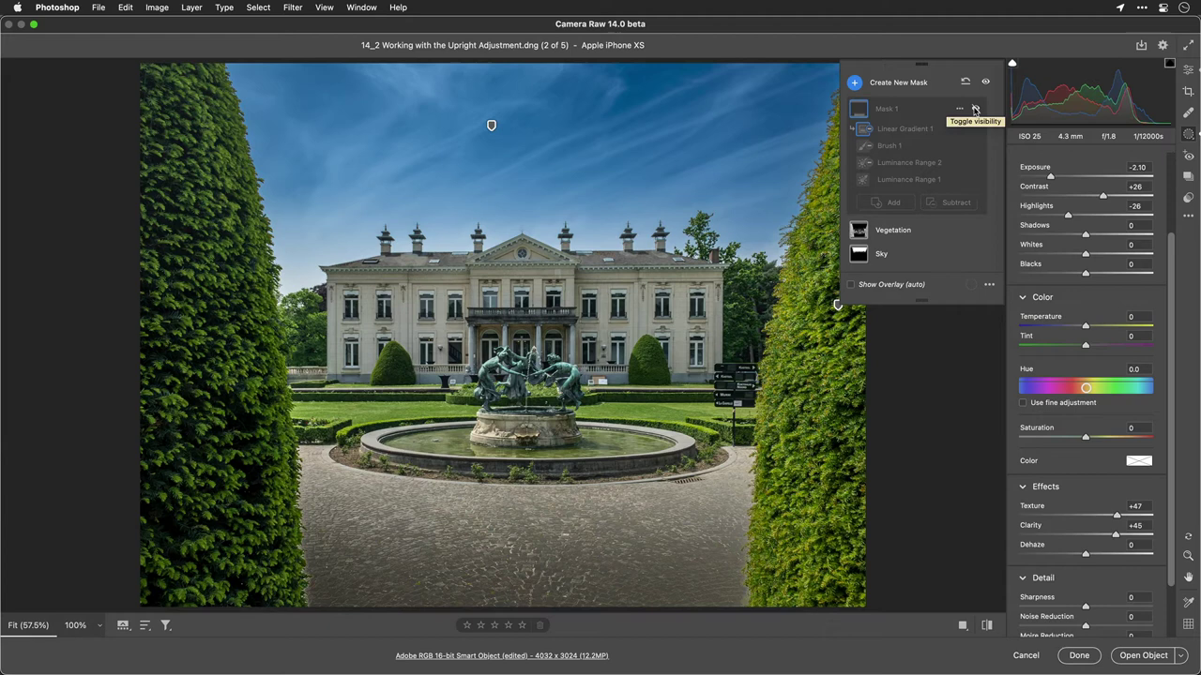
{"action": "left_click", "coordinate": [975, 111]}
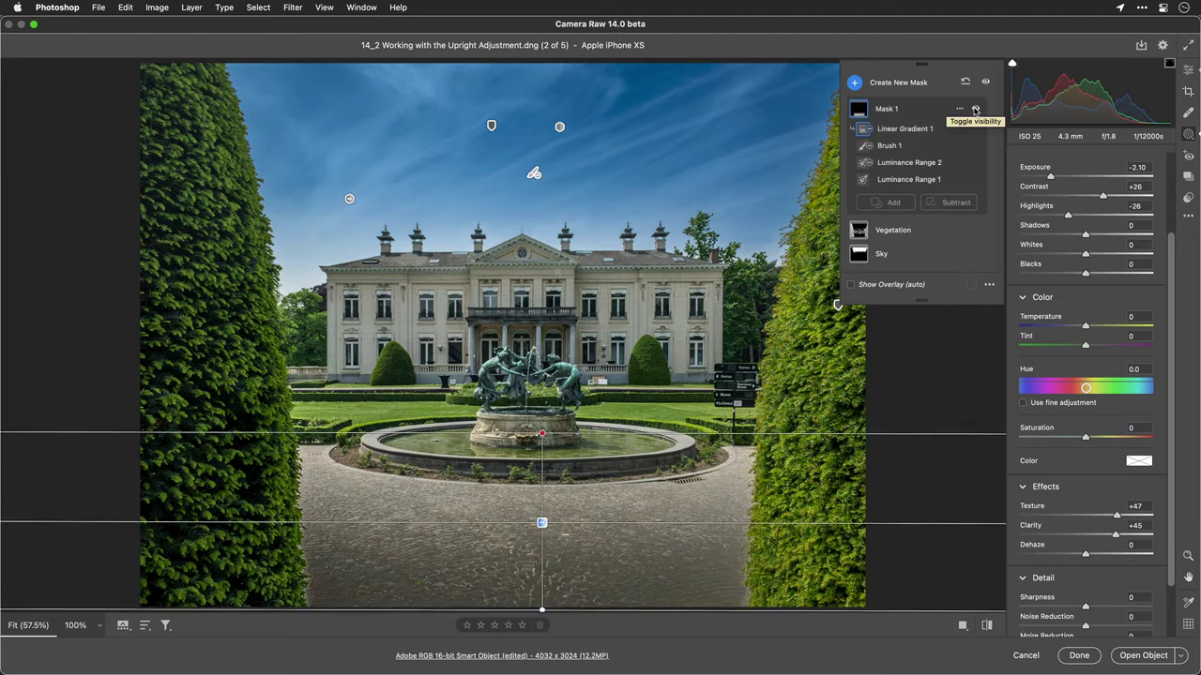
{"action": "left_click", "coordinate": [974, 111]}
{"action": "left_click", "coordinate": [974, 111]}
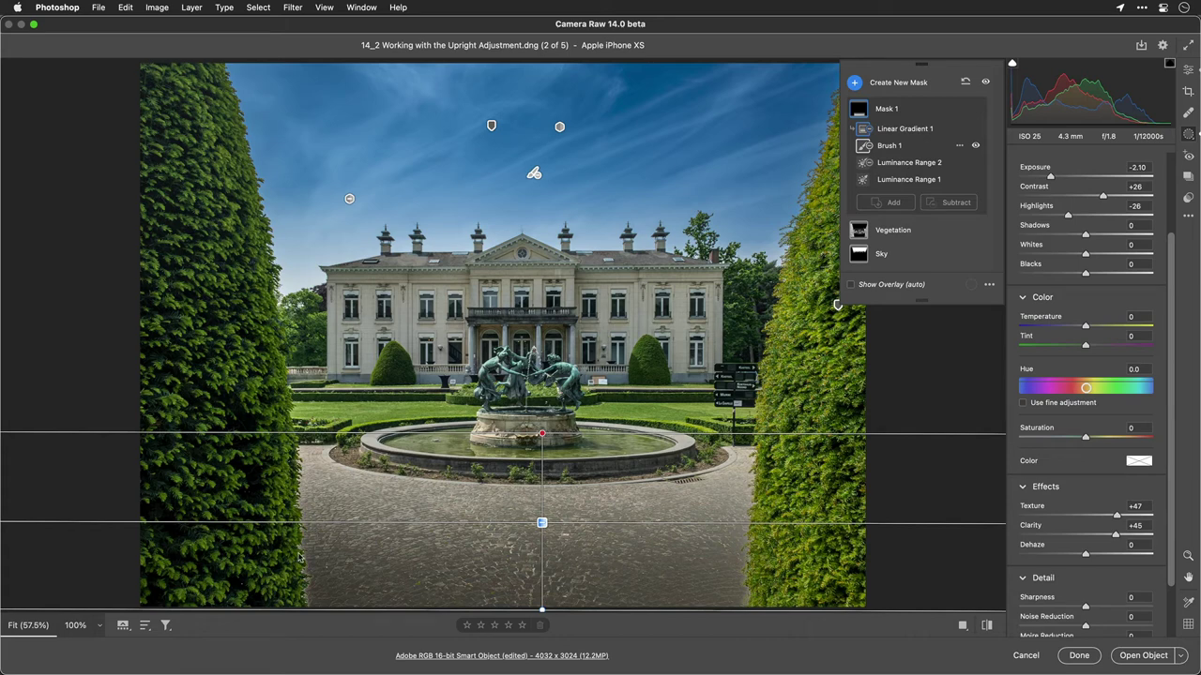
Narrow Mask 1's Luminance Range 1 to 40/65–100/100
{"action": "left_click", "coordinate": [898, 177]}
{"action": "left_click", "coordinate": [906, 181]}
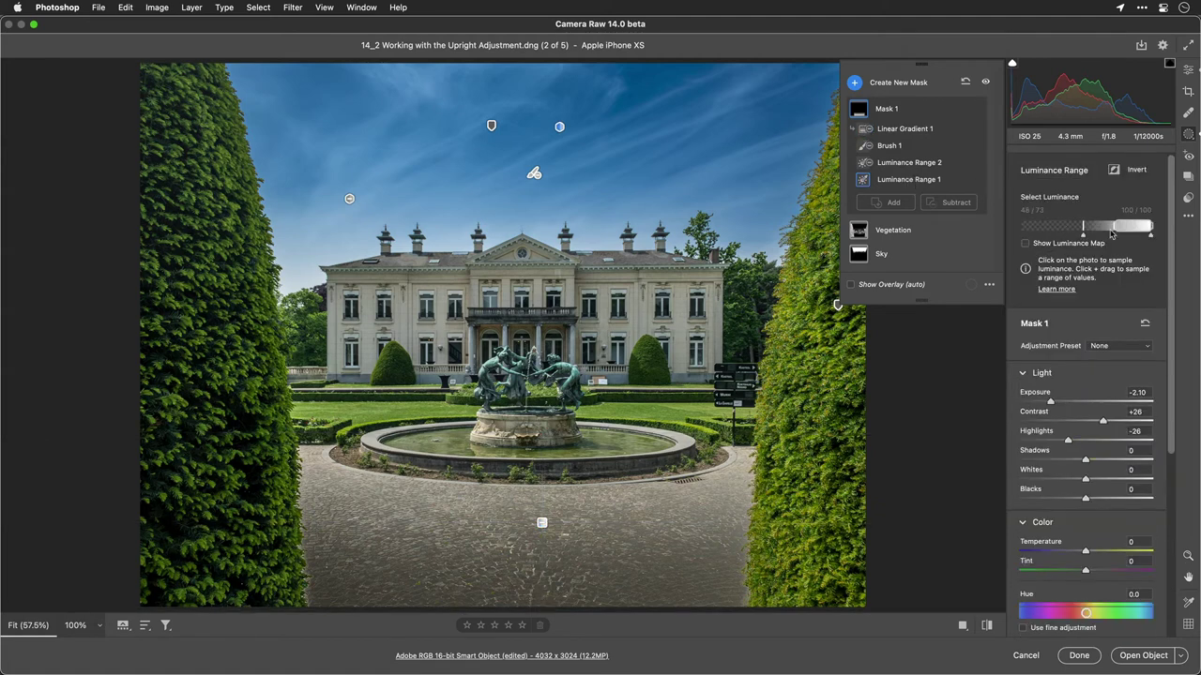
{"action": "mouse_move", "coordinate": [1113, 227]}
{"action": "left_mouse_down"}
{"action": "mouse_move", "coordinate": [1069, 240]}
{"action": "mouse_move", "coordinate": [1104, 230]}
{"action": "left_mouse_up"}
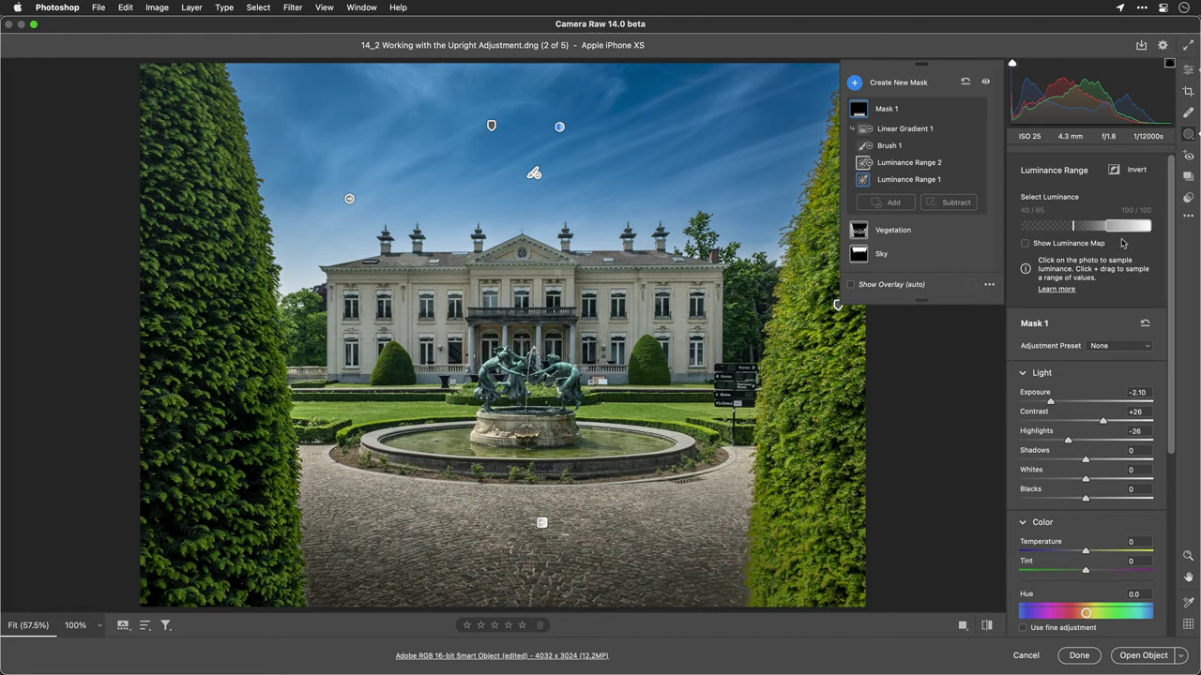
{"action": "left_click_drag", "start_coordinate": [1130, 230], "coordinate": [1129, 229]}
Add Mask 2 as a linear gradient from the top-left hedge to the lower right
{"action": "left_click", "coordinate": [856, 82]}
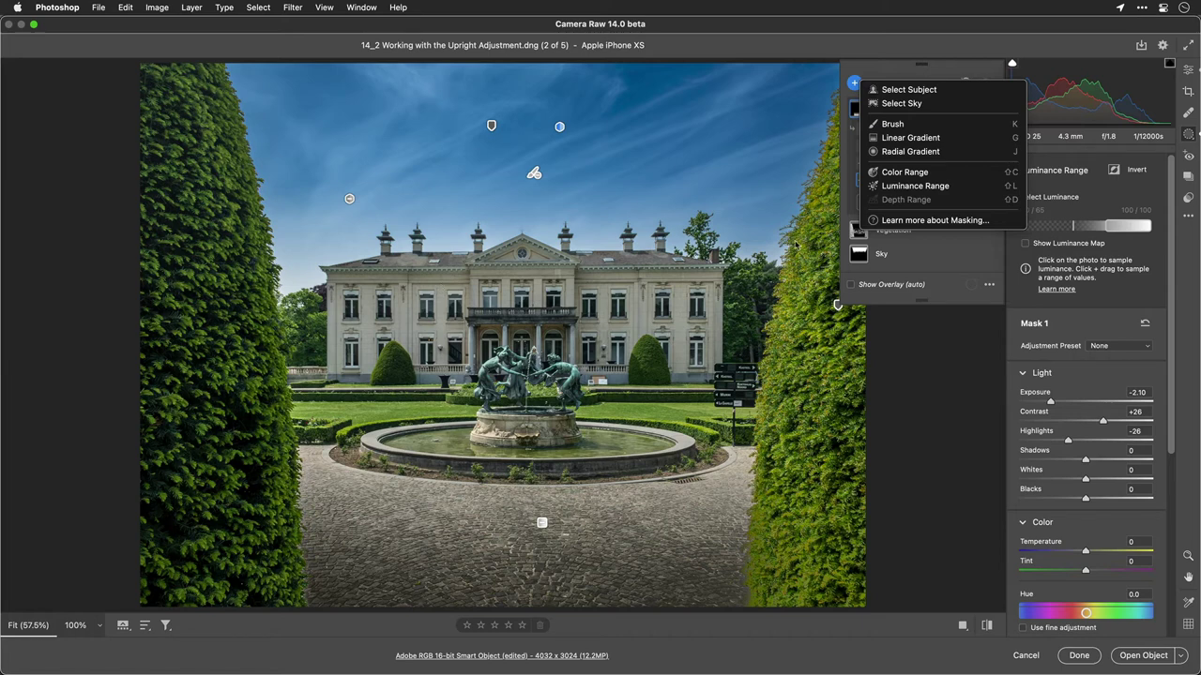
{"action": "left_click", "coordinate": [903, 140]}
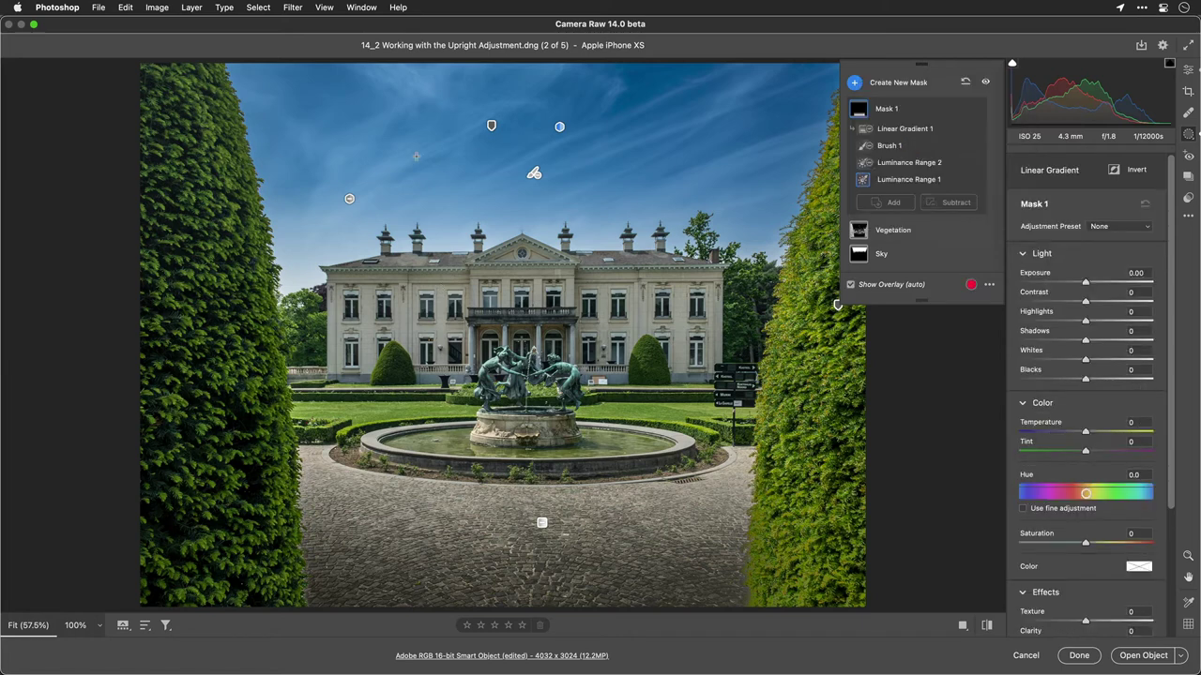
{"action": "left_click_drag", "start_coordinate": [185, 70], "coordinate": [832, 488]}
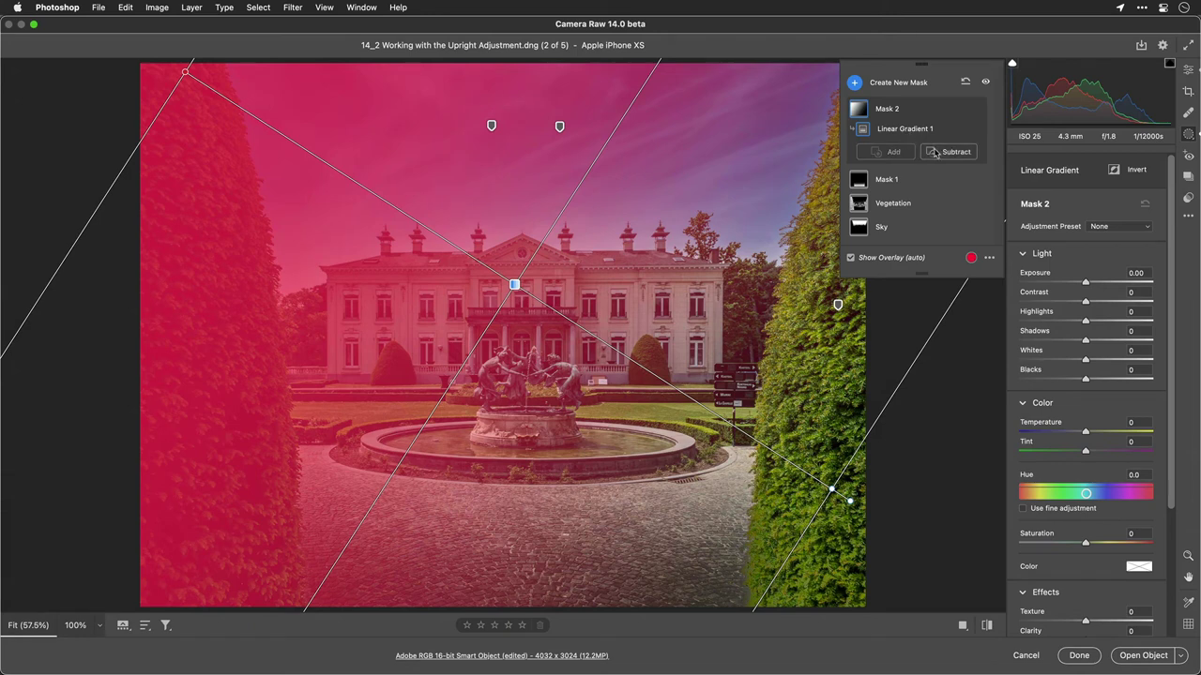
Add a Linear Gradient intersect component to the Vegetation mask
{"action": "left_click", "coordinate": [933, 153]}
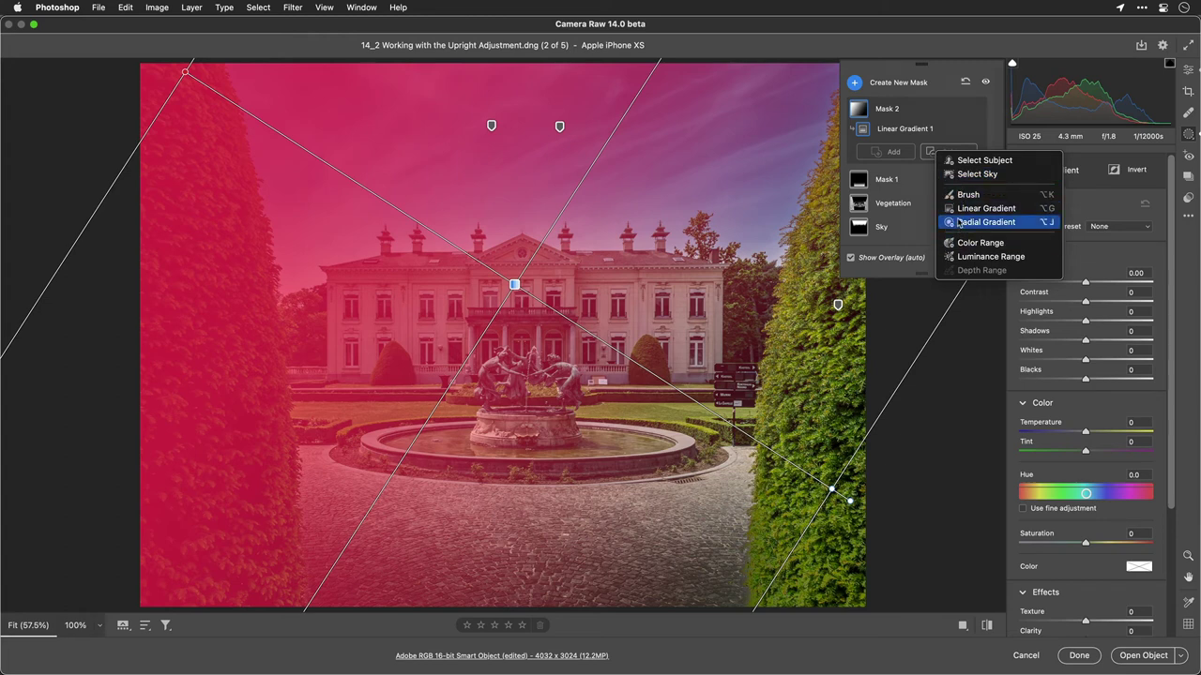
{"action": "left_click", "coordinate": [957, 134]}
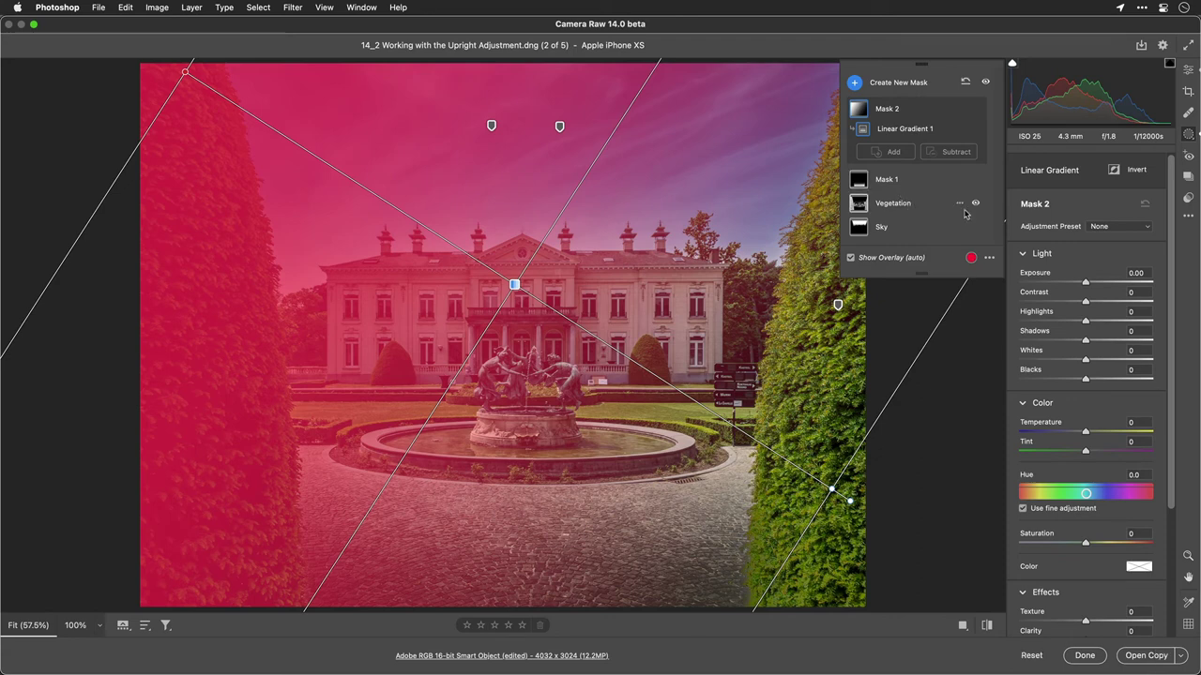
{"action": "left_click", "coordinate": [959, 203]}
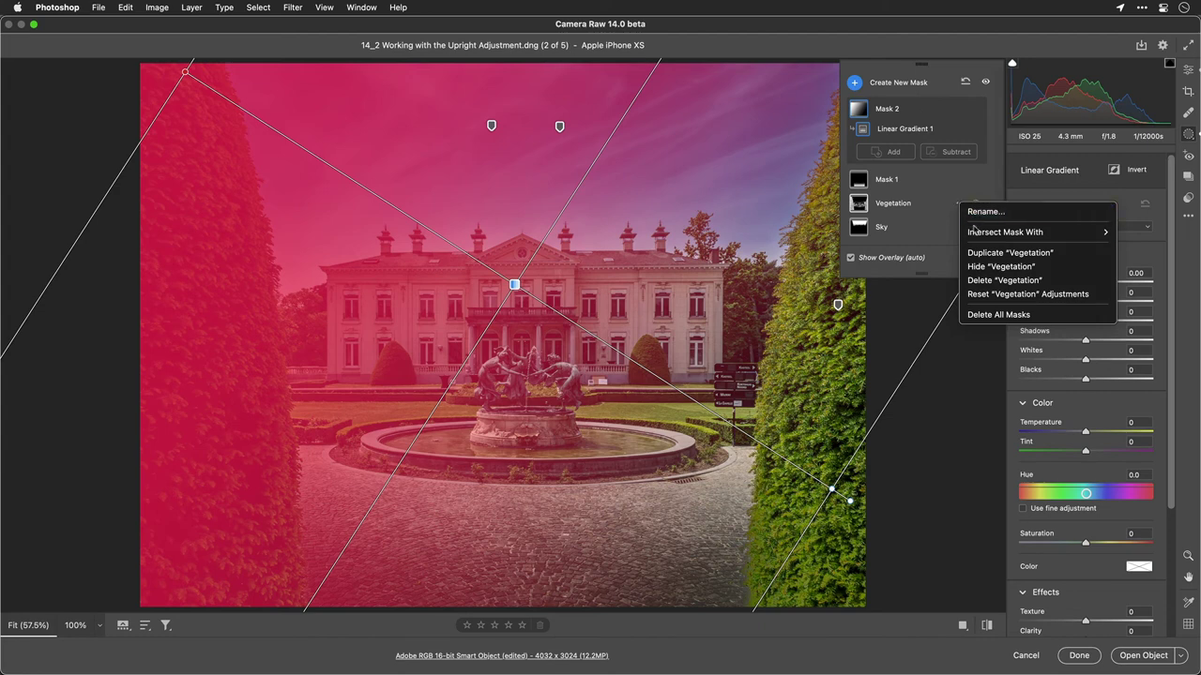
{"action": "mouse_move", "coordinate": [976, 235]}
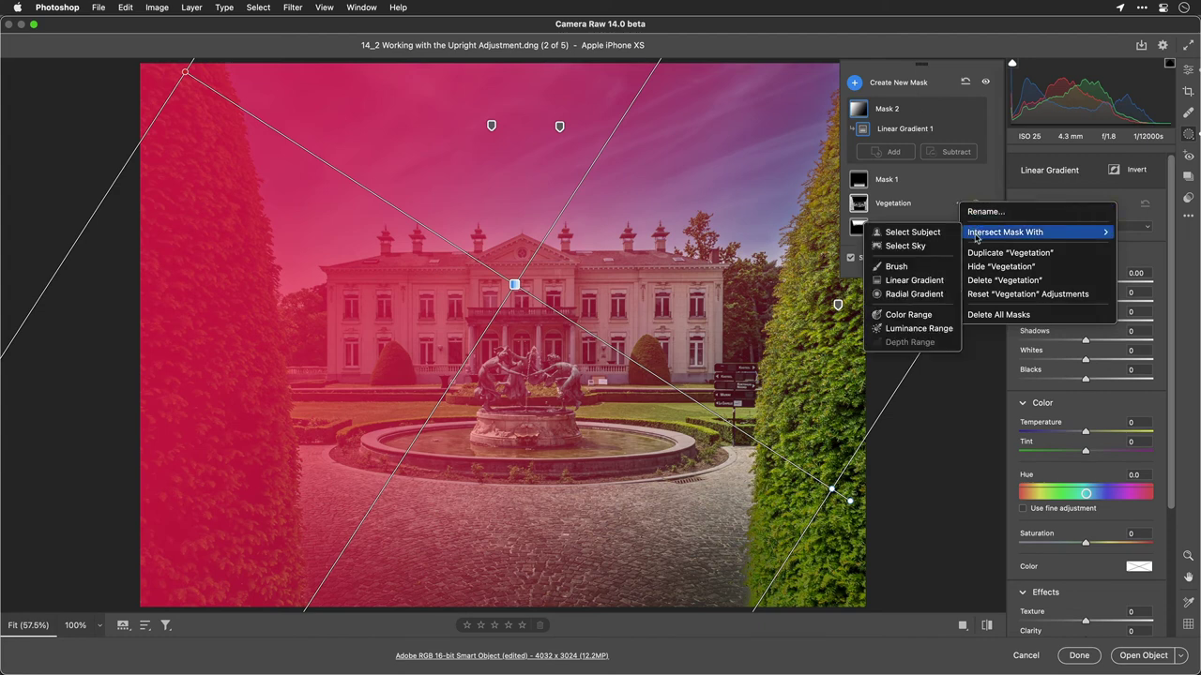
{"action": "left_click", "coordinate": [941, 283]}
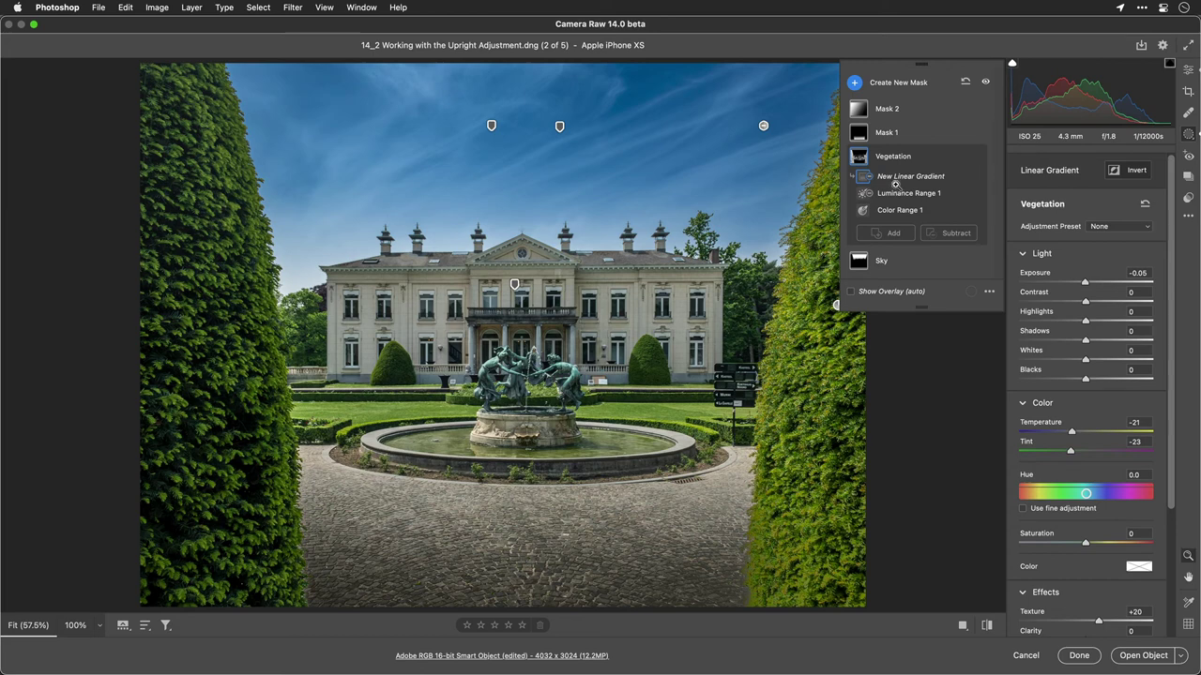
Delete the stray Vegetation gradient and subtract a hedge-green Color Range, Refine 84, from Mask 2
{"action": "key", "text": "Delete"}
{"action": "left_click", "coordinate": [859, 110]}
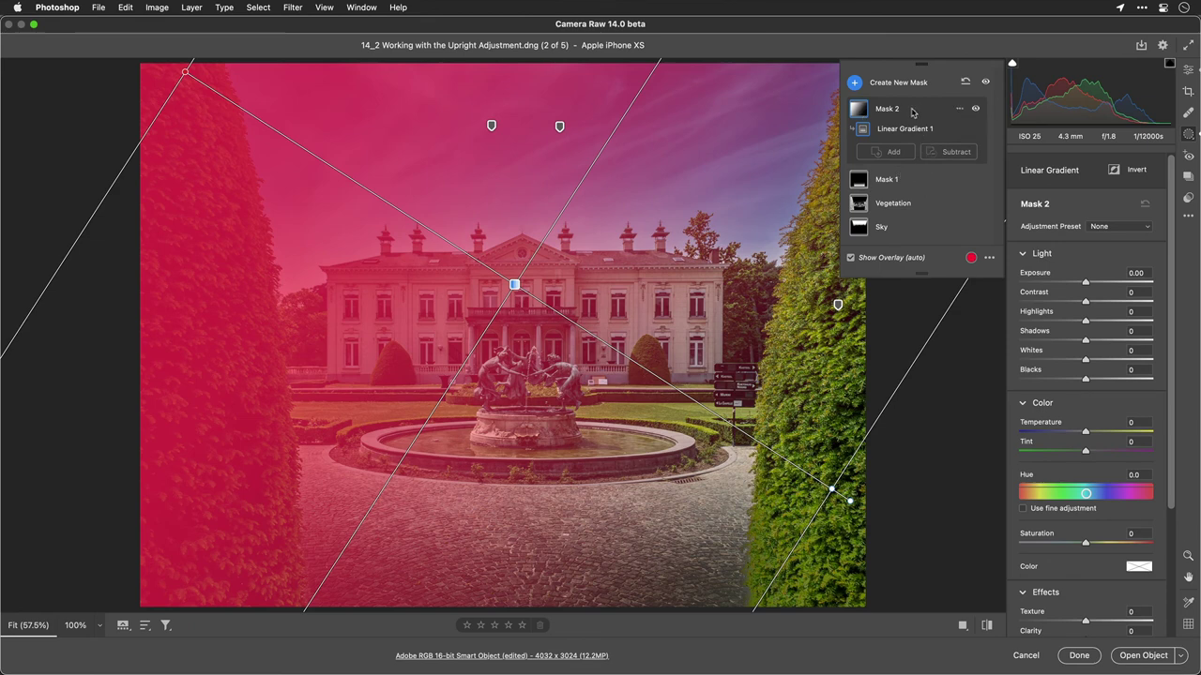
{"action": "left_click", "coordinate": [948, 155]}
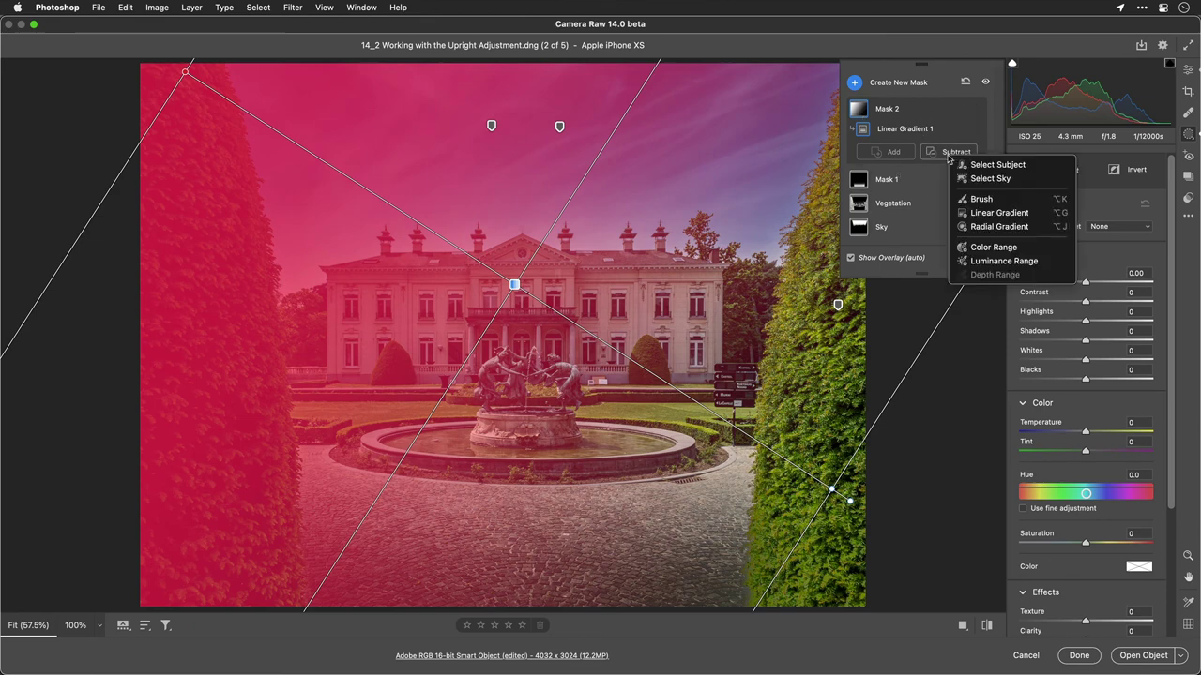
{"action": "left_click", "coordinate": [991, 249]}
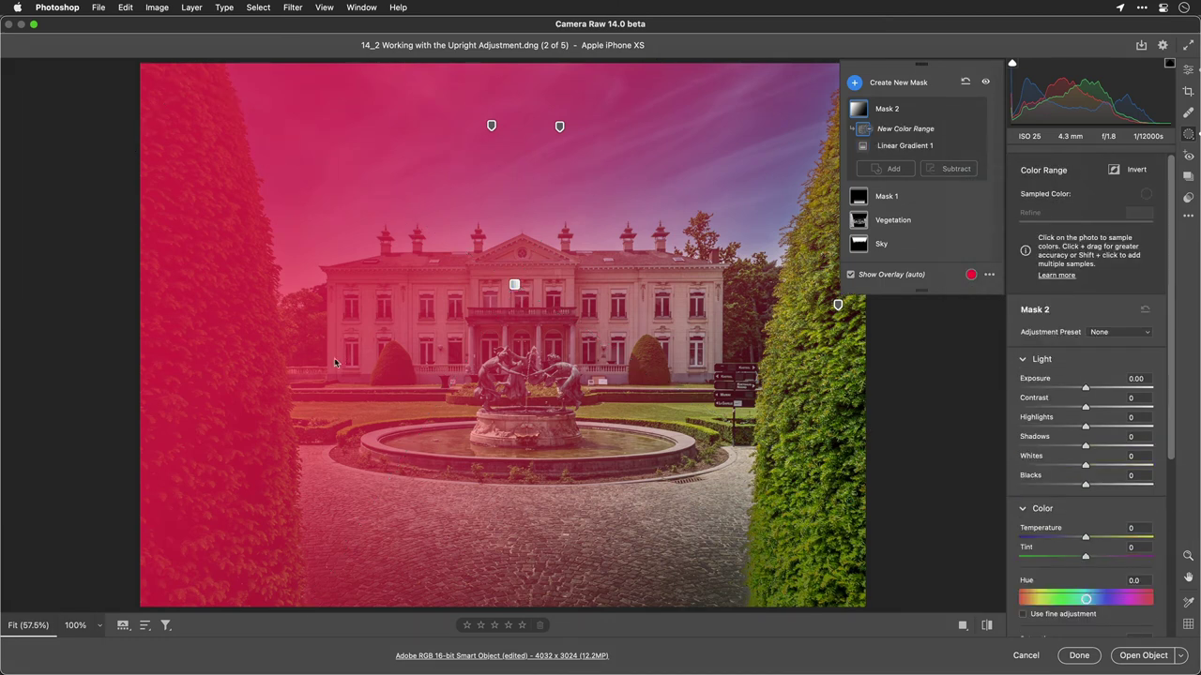
{"action": "left_click", "coordinate": [206, 354]}
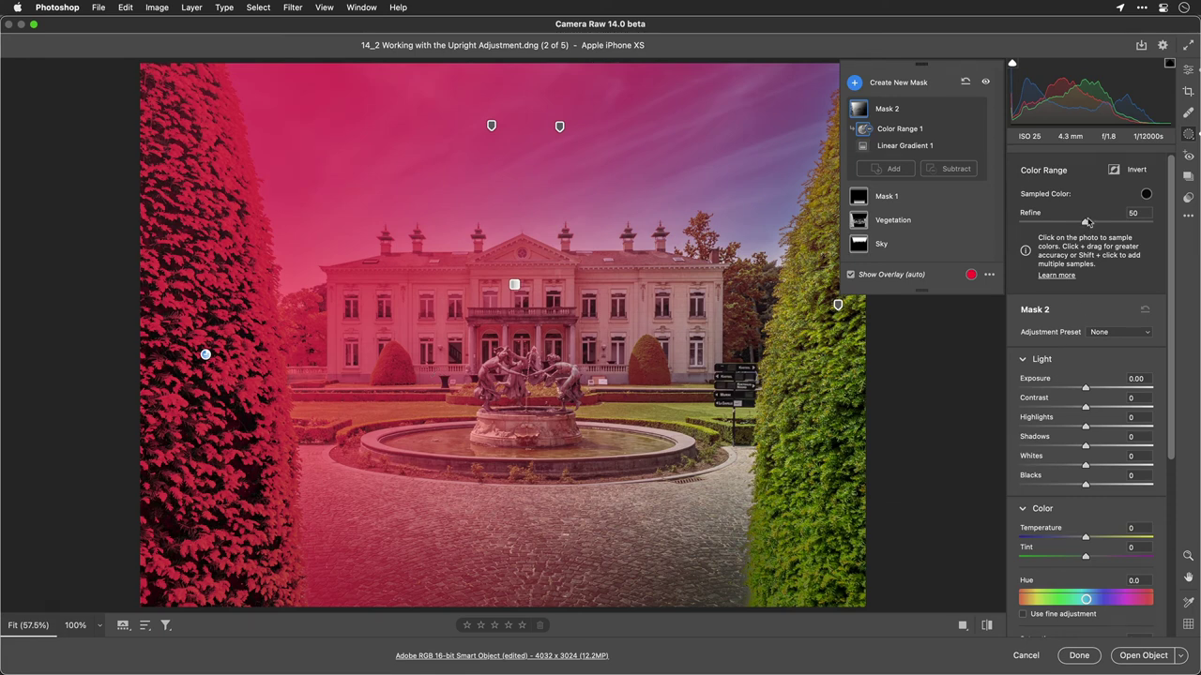
{"action": "key", "text": "shift"}
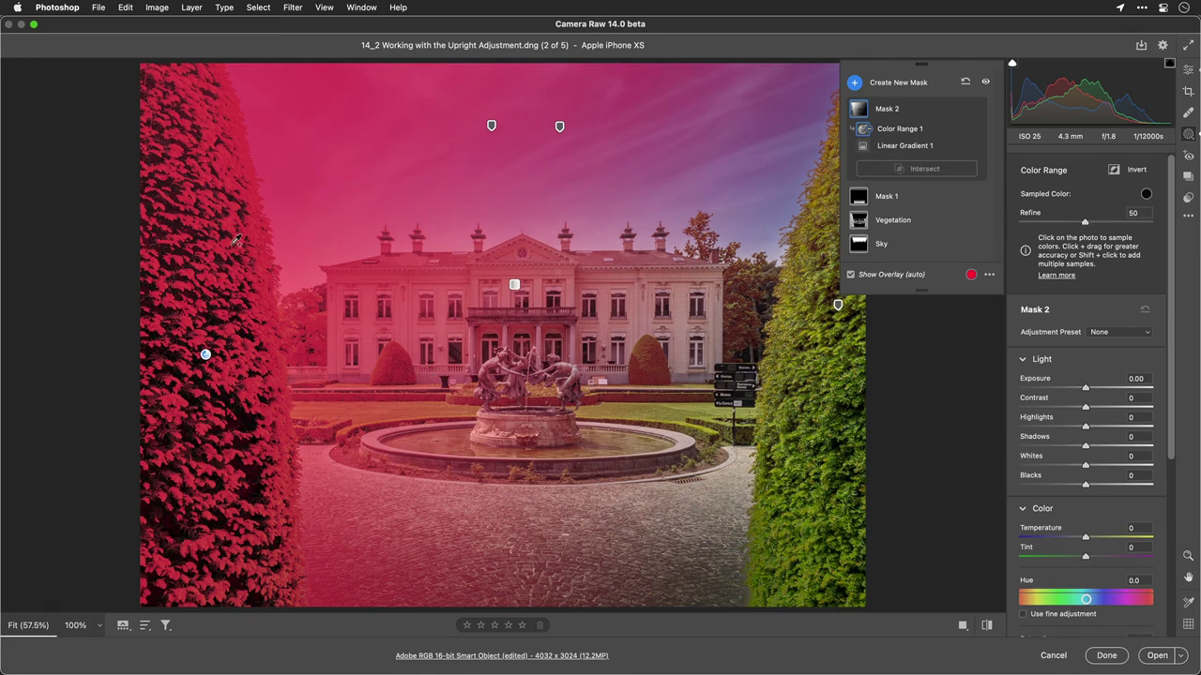
{"action": "left_click", "coordinate": [233, 244]}
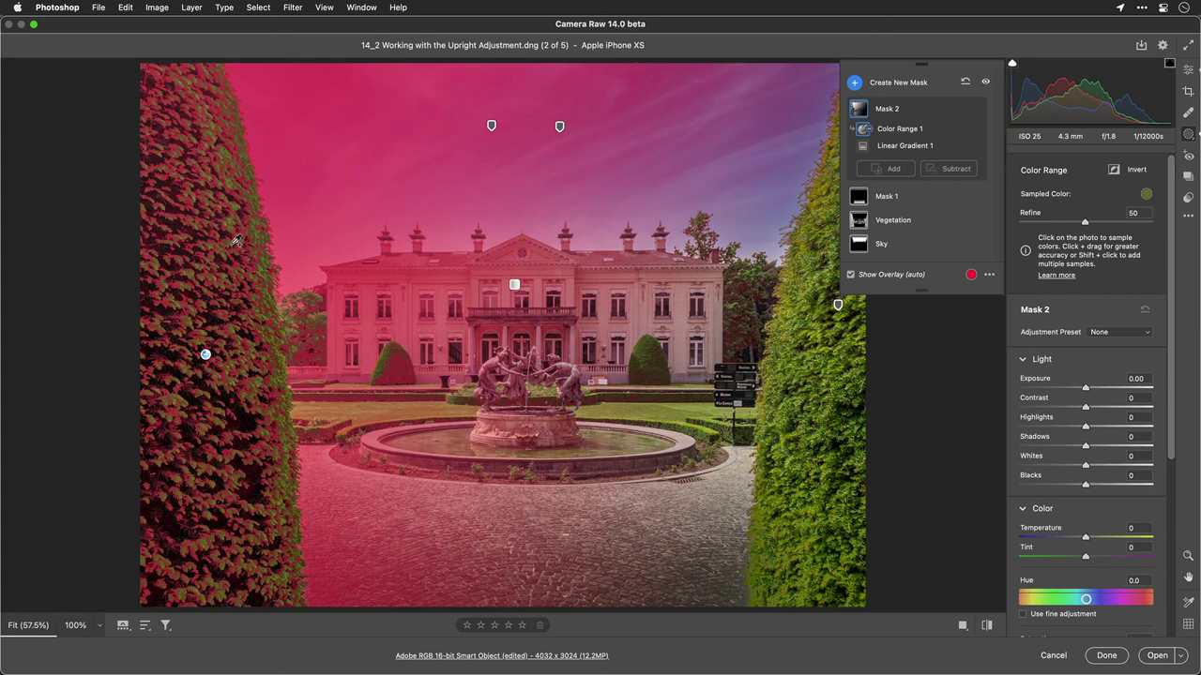
{"action": "left_click_drag", "start_coordinate": [1086, 223], "coordinate": [1134, 234]}
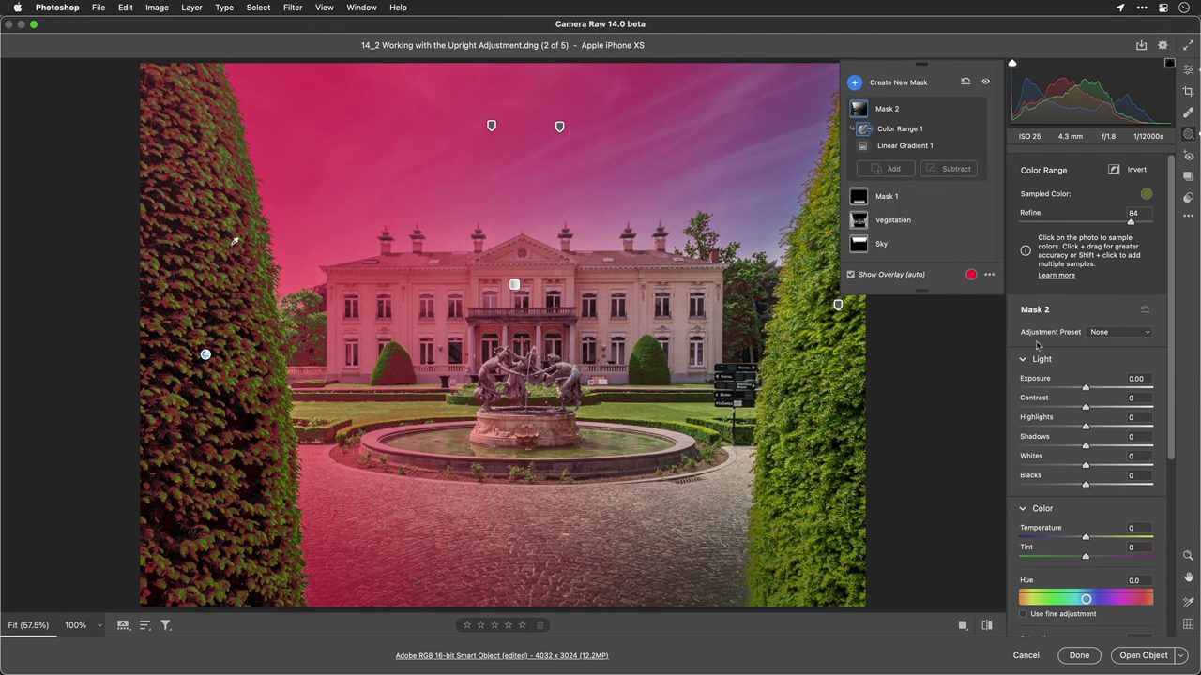
Hide the mask overlay and set Mask 2's Exposure to +0.40 and Shadows to +8
{"action": "left_click", "coordinate": [876, 275]}
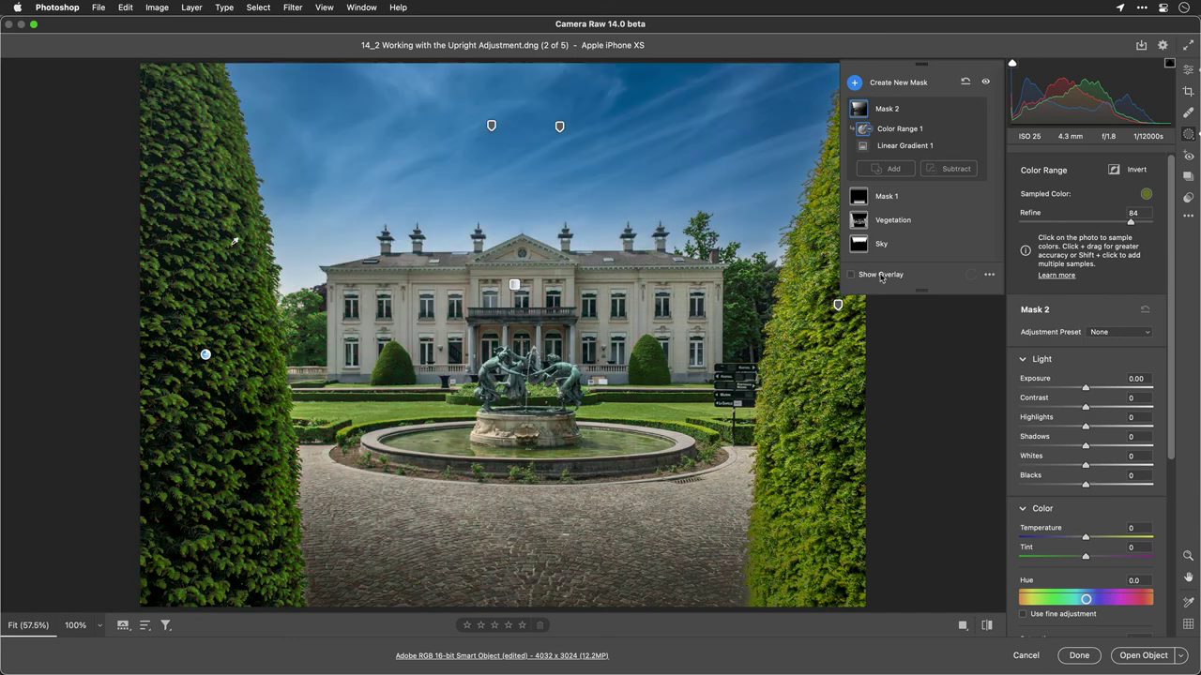
{"action": "mouse_move", "coordinate": [1086, 387]}
{"action": "left_mouse_down"}
{"action": "mouse_move", "coordinate": [1059, 389]}
{"action": "mouse_move", "coordinate": [1106, 389]}
{"action": "mouse_move", "coordinate": [1093, 390]}
{"action": "left_mouse_up"}
{"action": "left_click_drag", "start_coordinate": [1084, 452], "coordinate": [1089, 451]}
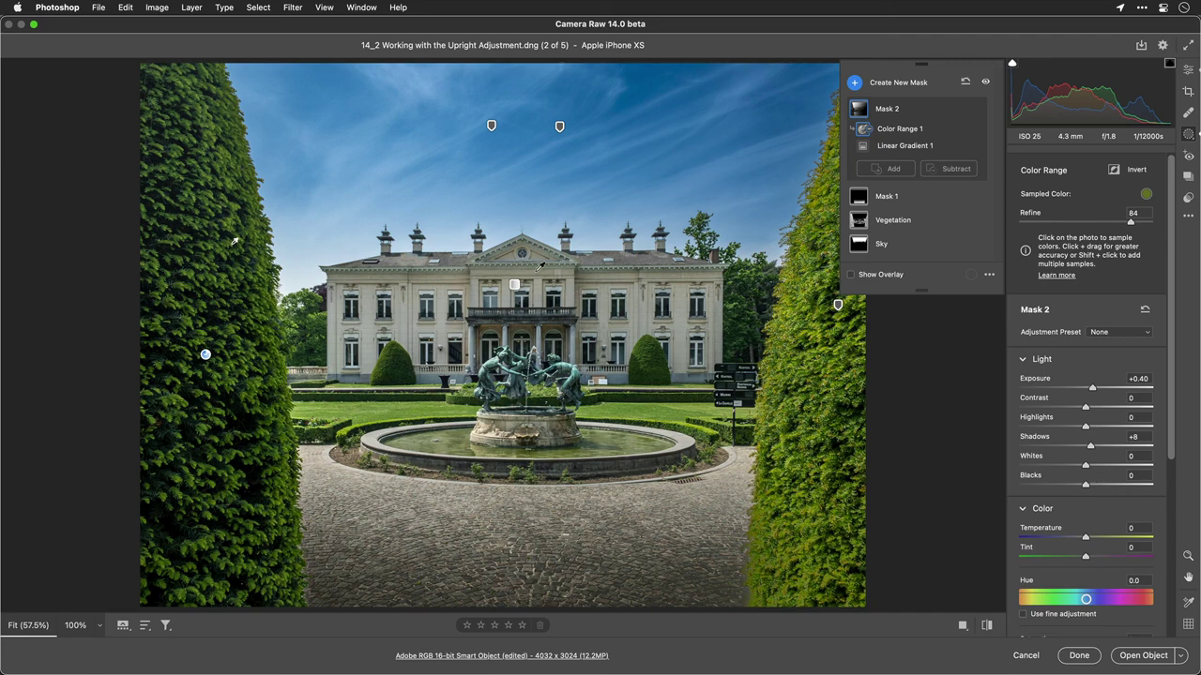
Compare the original and mask-edited château photo in a side-by-side Before/After view
{"action": "left_click", "coordinate": [963, 626]}
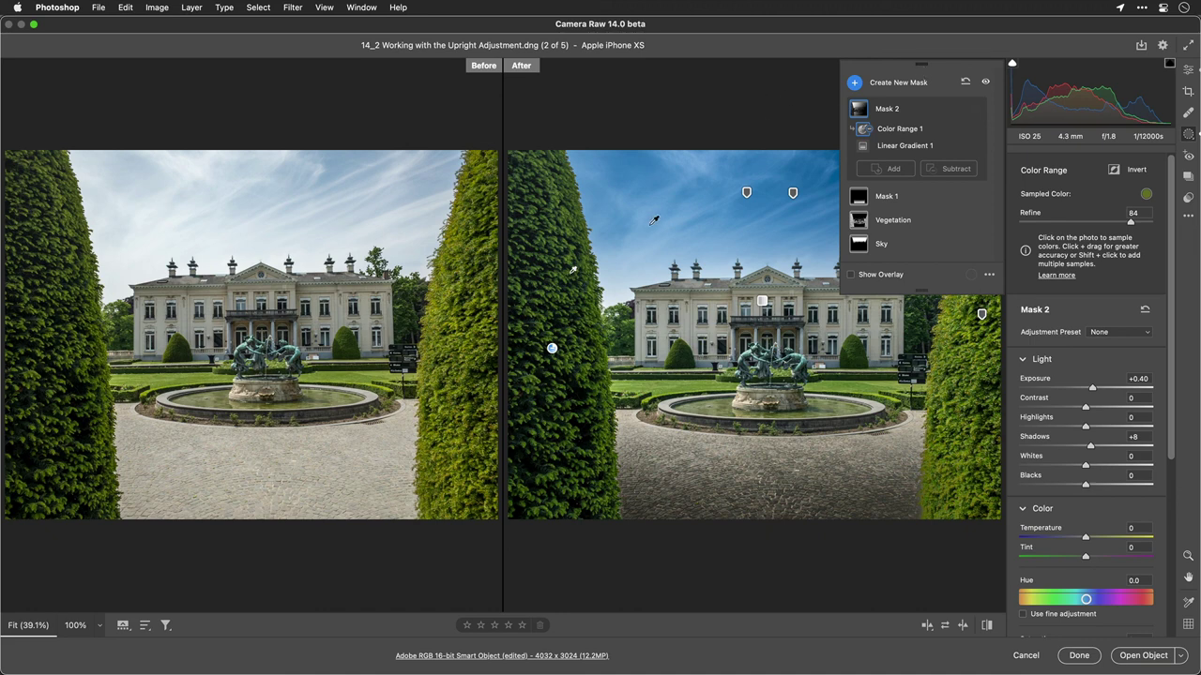
{"action": "key", "text": "z"}
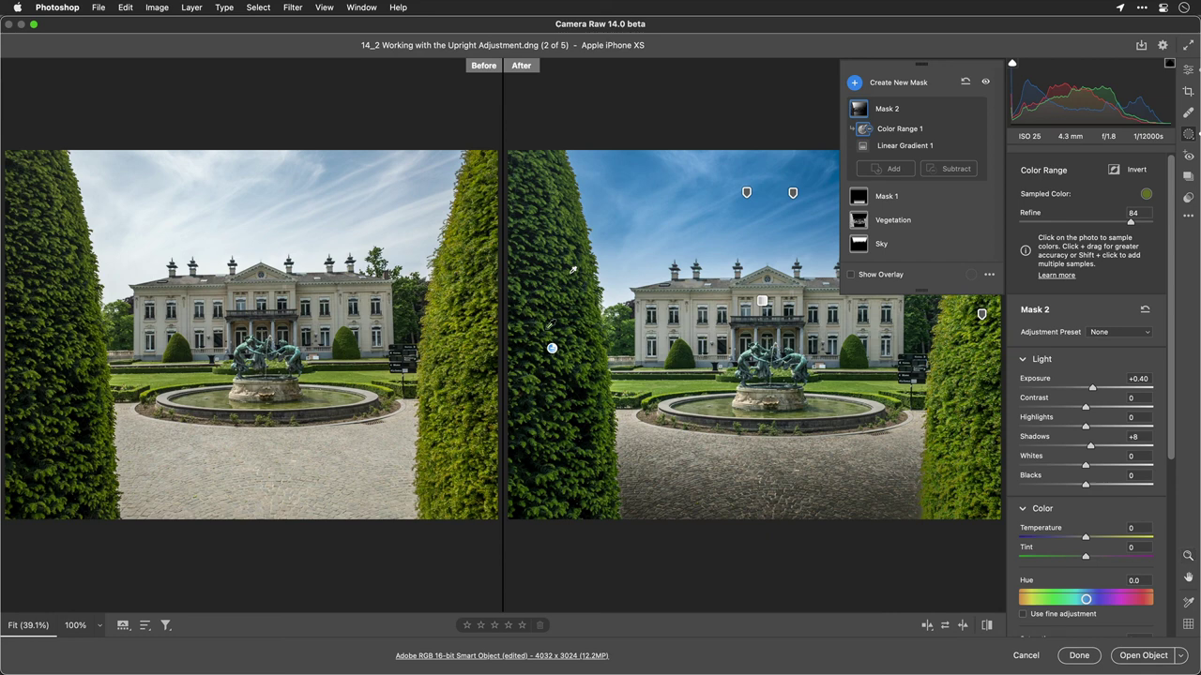